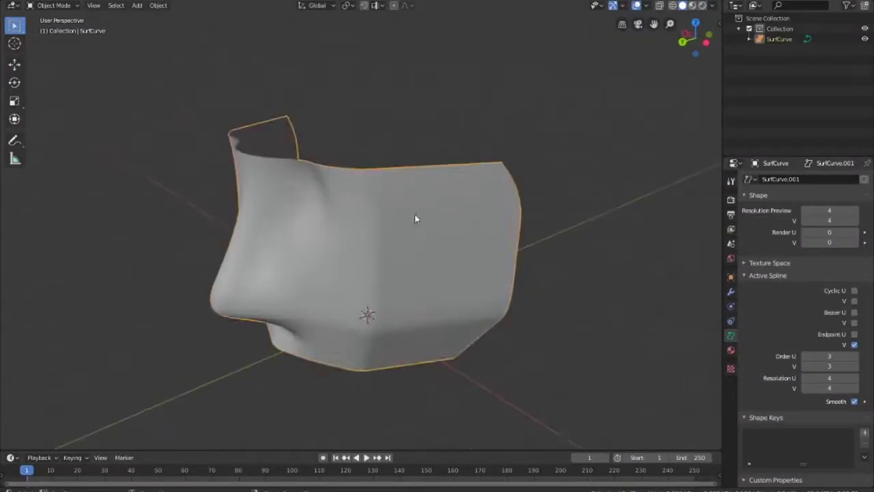
Step: Inspect the finished face-mask surface's control grid, then delete the SurfCurve object
key(Tab)
mouse_move(414, 218)
middle_down()
mouse_move(401, 119)
mouse_move(544, 264)
mouse_move(610, 284)
mouse_move(447, 230)
mouse_move(461, 243)
middle_up()
key(Tab)
key(Tab)
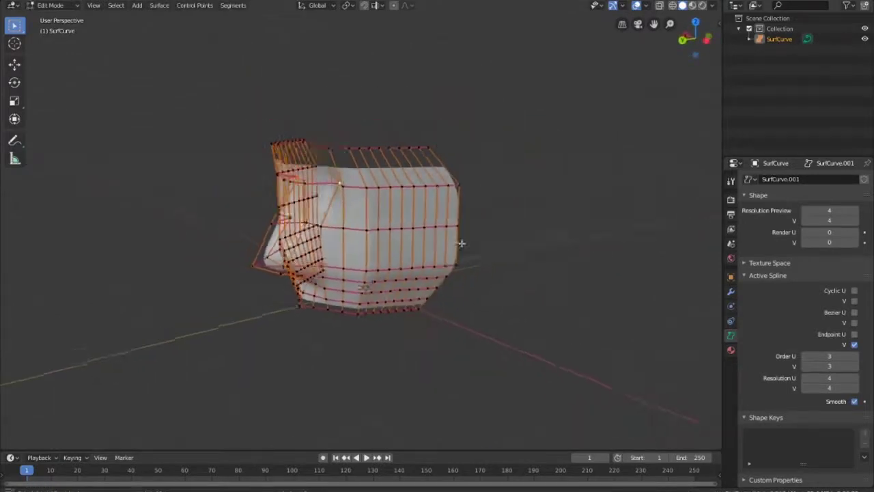
key(Tab)
key(Delete)
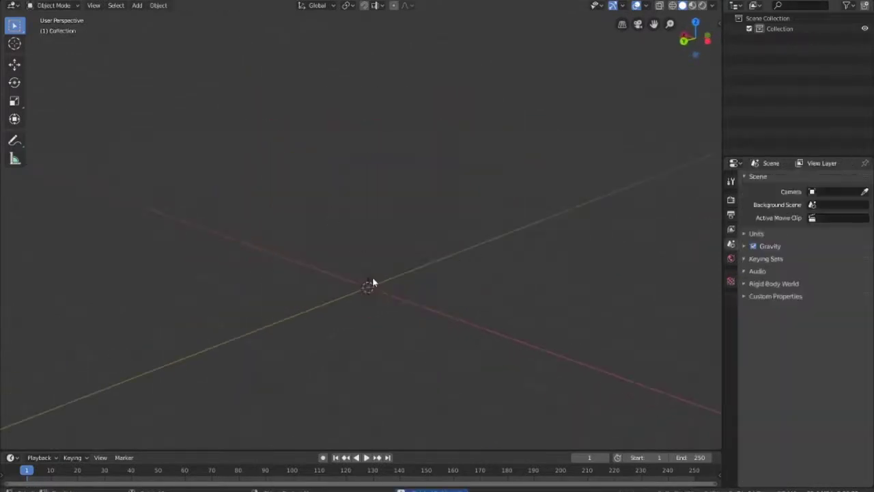
Step: Add a new NURBS Surface Curve to the empty scene
key(shift+a)
click(408, 277)
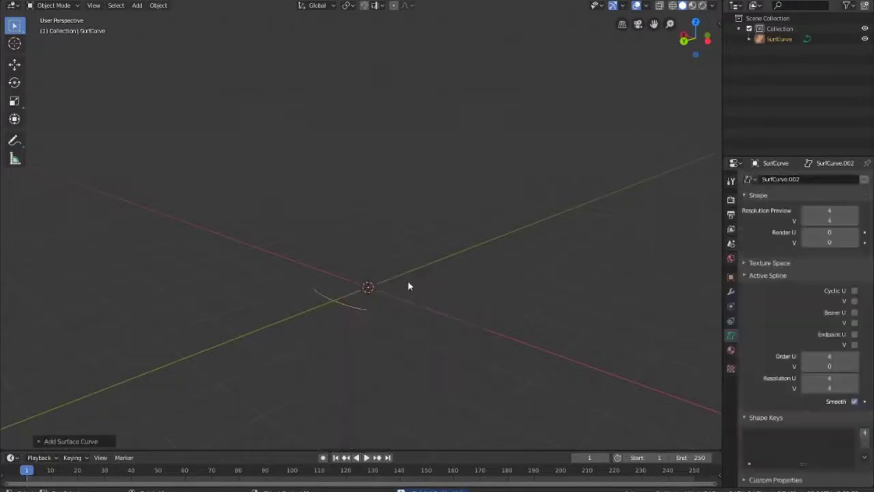
mouse_move(409, 287)
middle_down()
mouse_move(371, 312)
mouse_move(534, 340)
middle_up()
mouse_move(595, 341)
middle_down()
mouse_move(414, 298)
mouse_move(462, 335)
mouse_move(492, 309)
middle_up()
Step: In Edit Mode, show the sidebar and box-select all the curve's points
key(Tab)
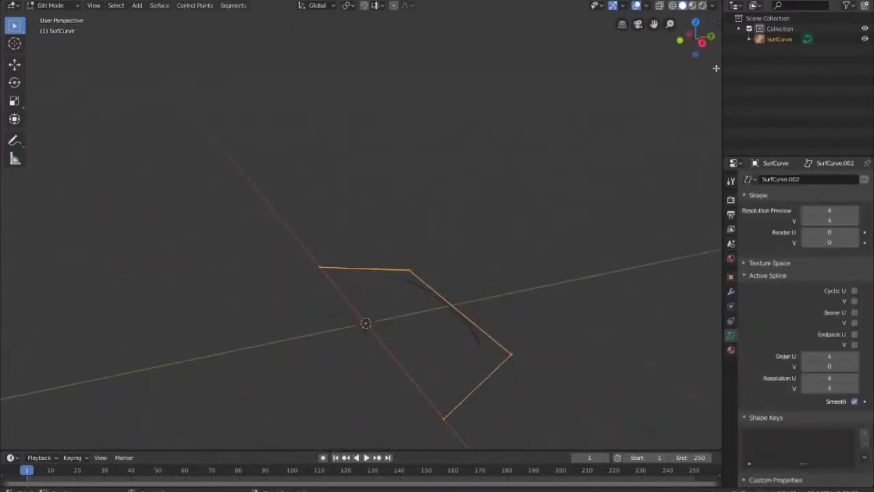
click(718, 25)
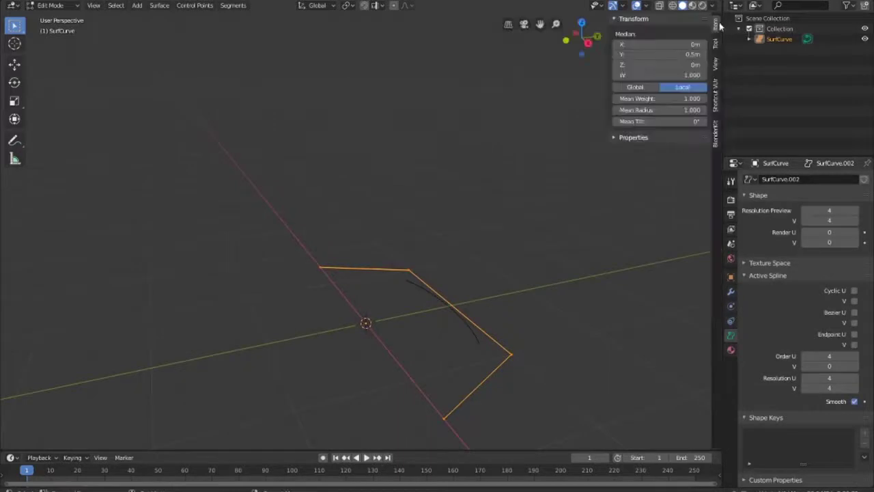
click(717, 106)
mouse_move(577, 191)
middle_down()
mouse_move(499, 242)
mouse_move(517, 245)
mouse_move(504, 286)
mouse_move(376, 295)
mouse_move(497, 289)
middle_up()
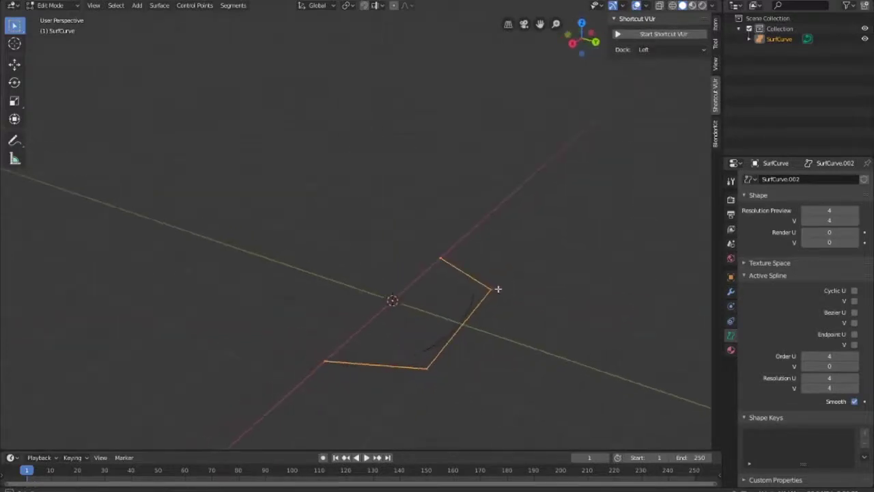
drag(227, 216, 587, 422)
Step: Subdivide the surface curve and pull its right-middle point out to the right
right_click(481, 314)
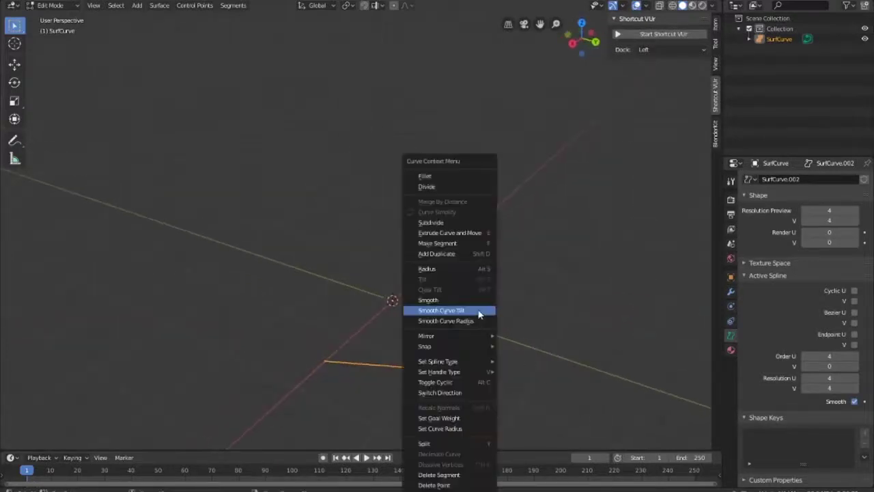
click(437, 223)
middle_drag(489, 355, 518, 363)
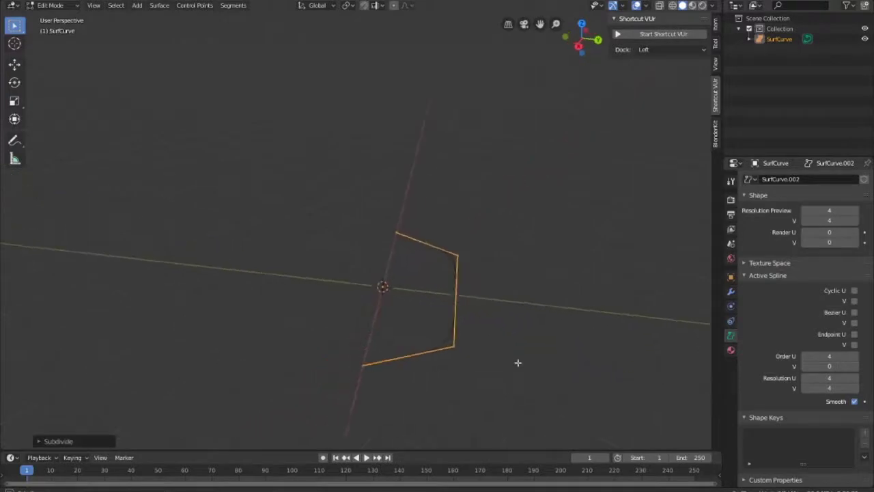
drag(472, 302, 473, 302)
key(g)
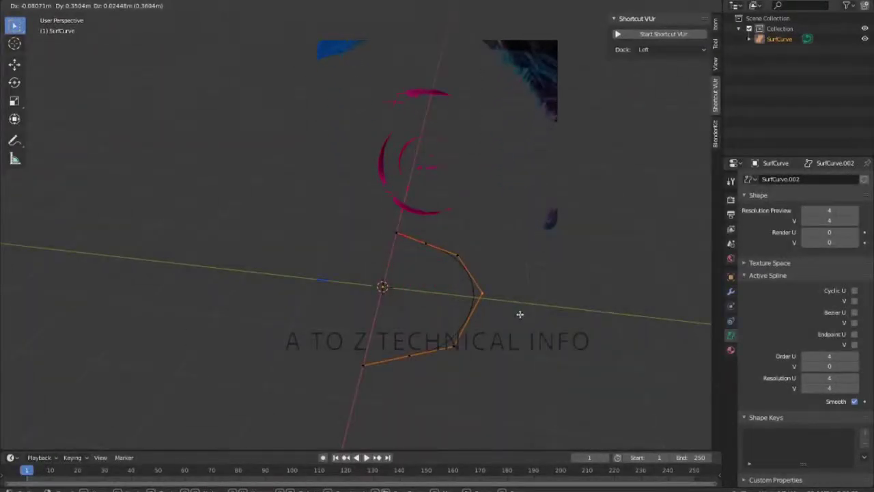
click(519, 314)
Step: Move the lower-left point and scale the points along X to bend the profile
middle_drag(519, 314, 323, 322)
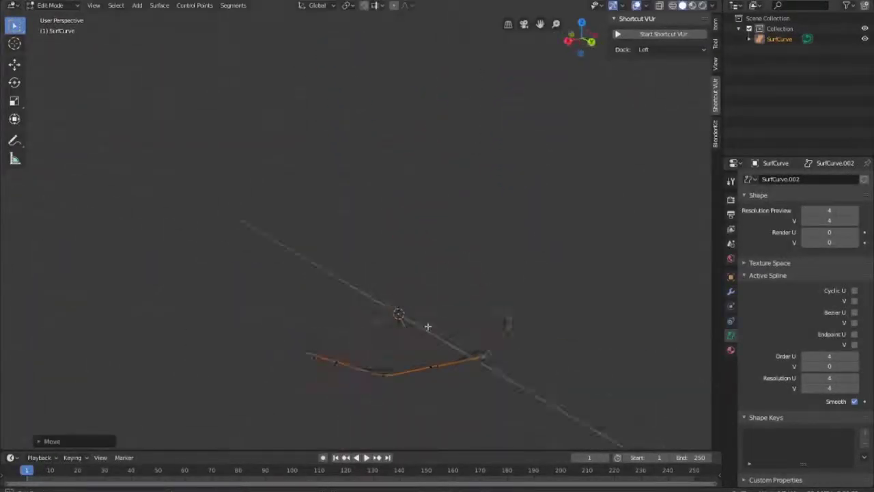
drag(292, 389, 293, 389)
key(g)
click(297, 382)
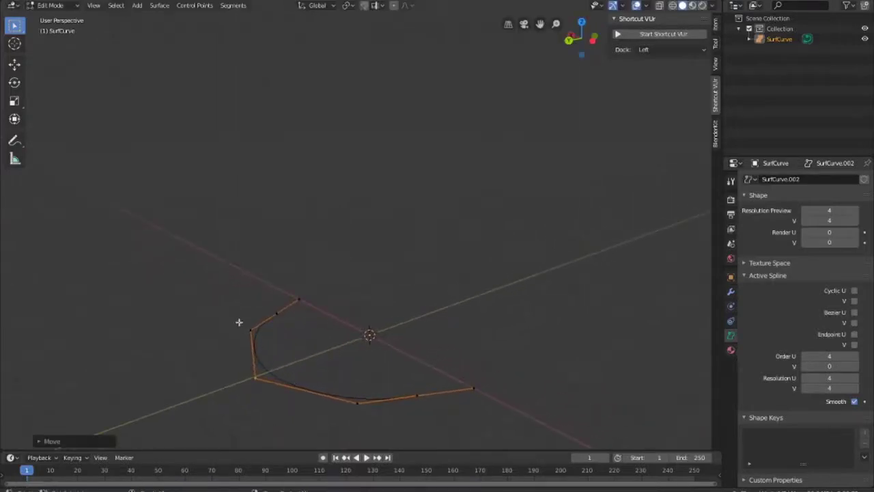
key(s)
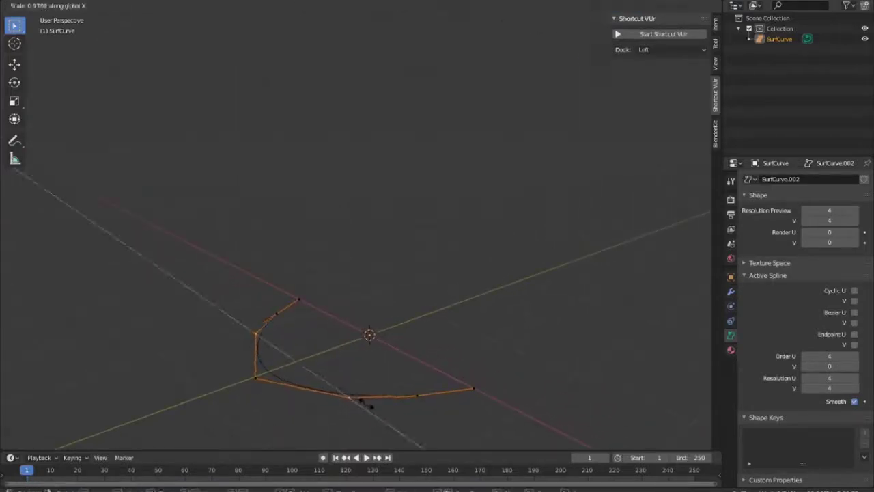
click(360, 374)
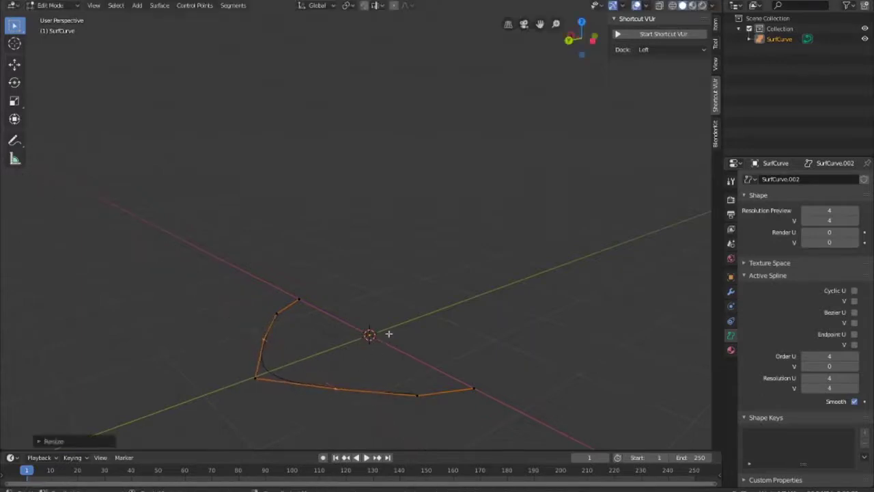
Step: Extrude two raised copies of the profile row straight up along Z
key(e)
key(z)
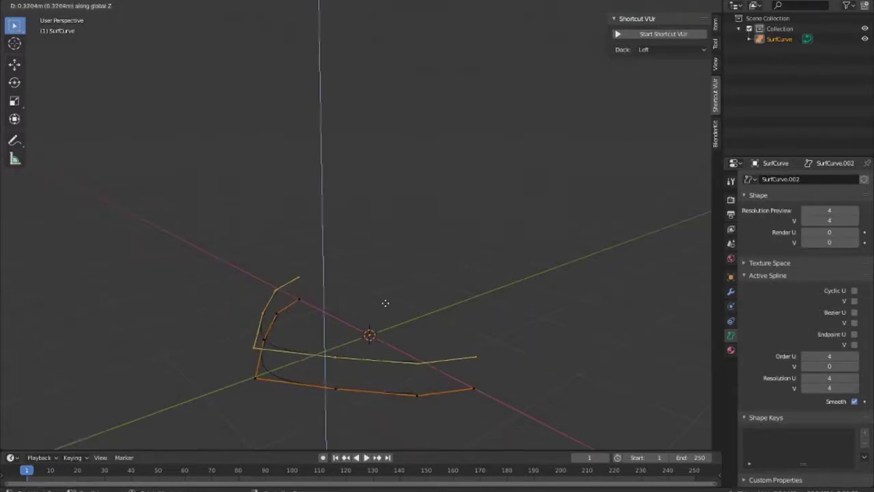
click(383, 297)
mouse_move(381, 307)
middle_down()
mouse_move(408, 287)
mouse_move(389, 287)
middle_up()
key(e)
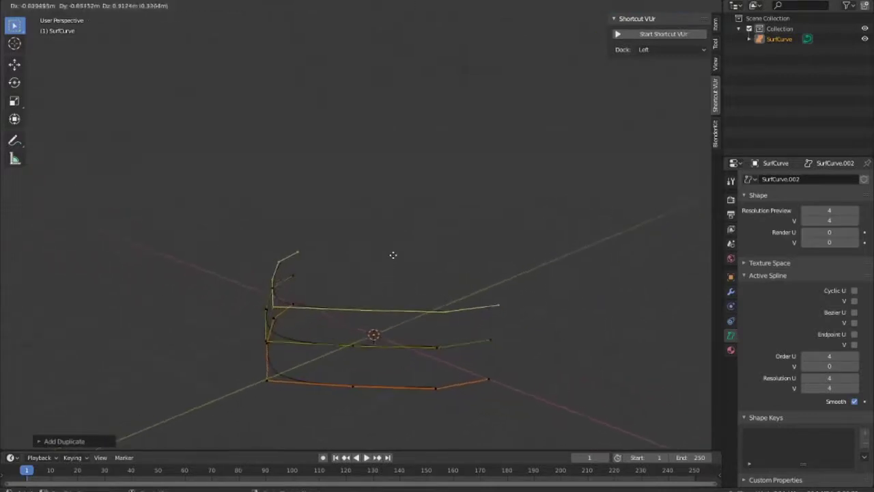
key(z)
click(387, 251)
middle_drag(387, 251, 448, 280)
mouse_move(386, 311)
middle_down()
mouse_move(433, 343)
mouse_move(505, 341)
middle_up()
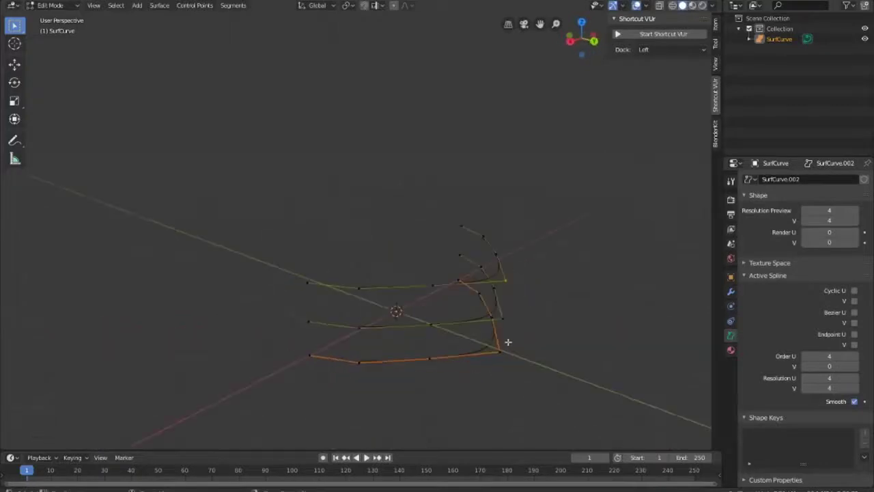
Step: Shift the selected points along Y and lower the top row into place along Z
key(g)
key(x)
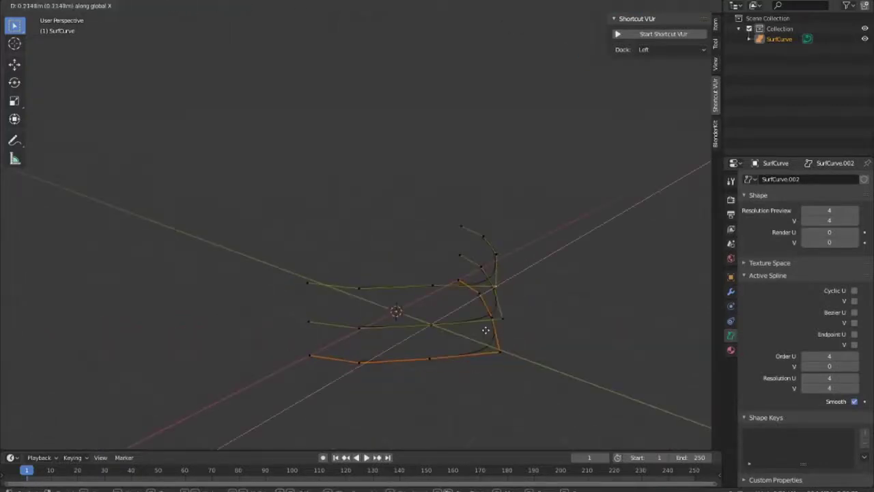
key(y)
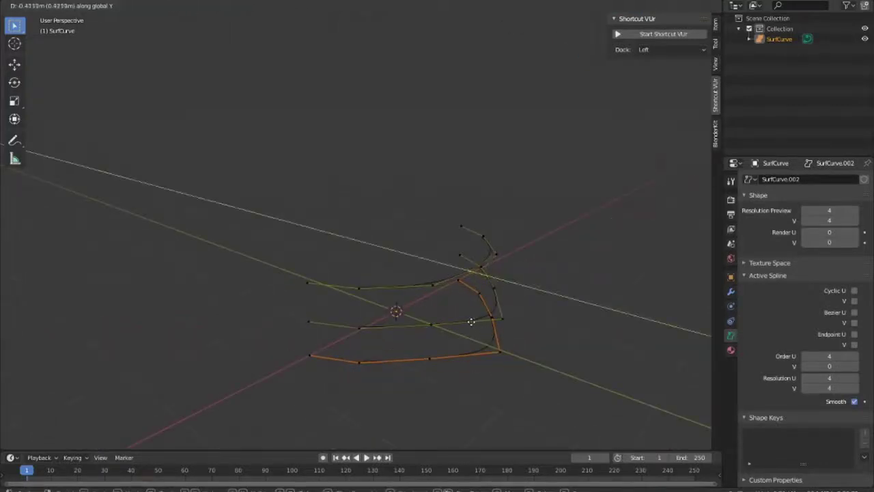
click(471, 322)
middle_drag(384, 257, 351, 236)
drag(228, 242, 516, 289)
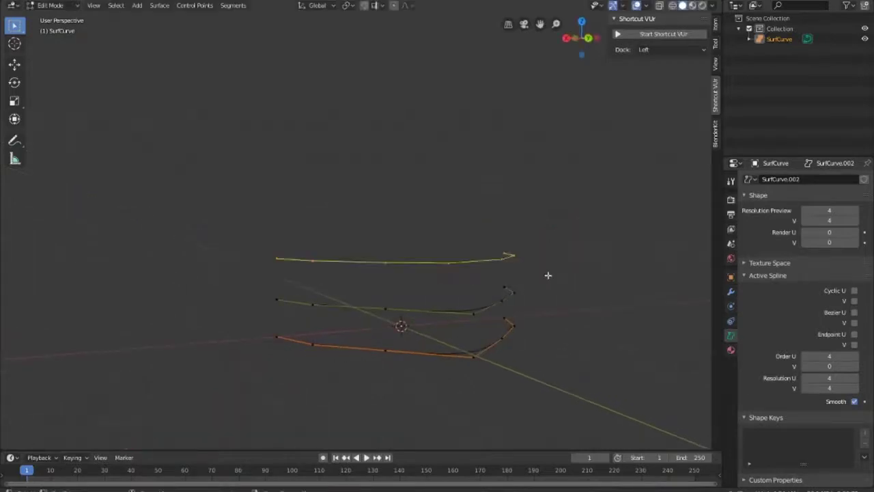
key(g)
key(z)
click(545, 291)
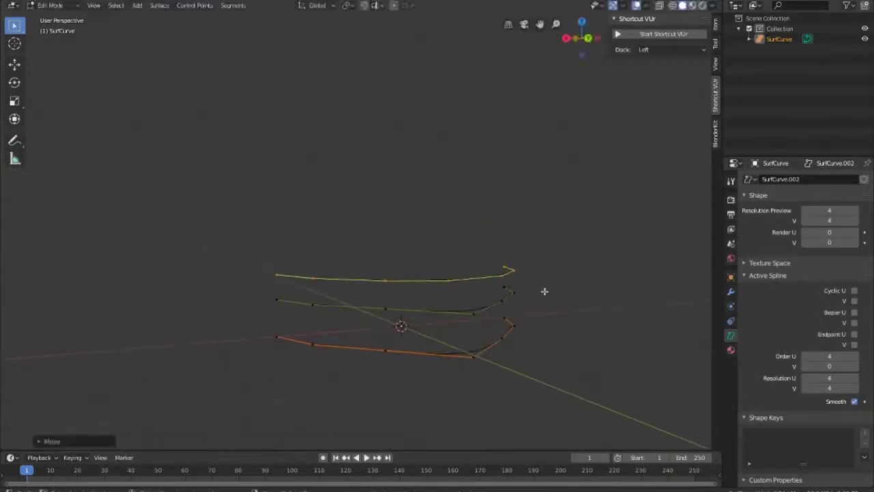
Step: Duplicate the top row upward, resize the copy, and nudge its points along Y
key(shift+d)
key(z)
click(540, 267)
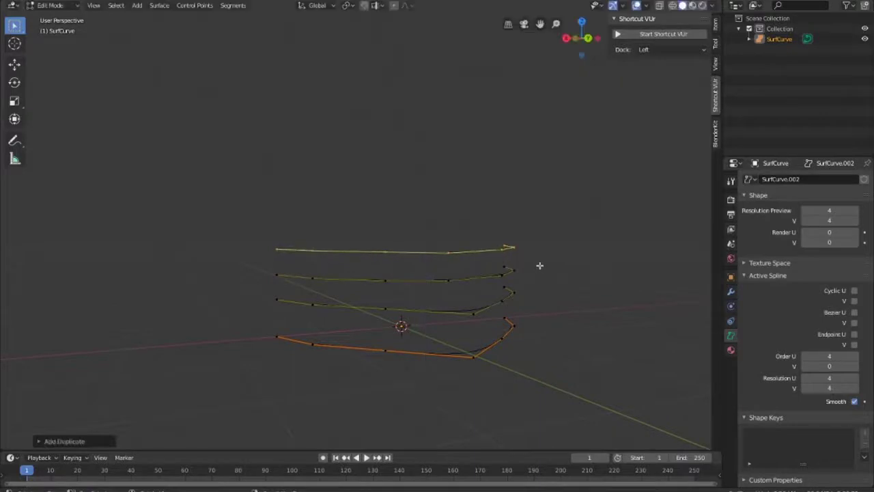
key(s)
click(550, 274)
mouse_move(558, 279)
middle_down()
mouse_move(628, 318)
mouse_move(622, 303)
mouse_move(528, 260)
mouse_move(523, 318)
mouse_move(504, 315)
middle_up()
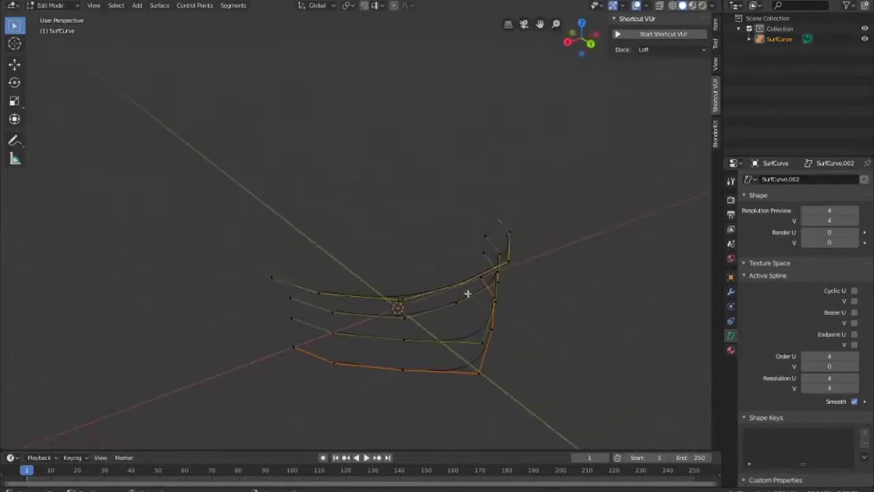
key(g)
key(z)
key(x)
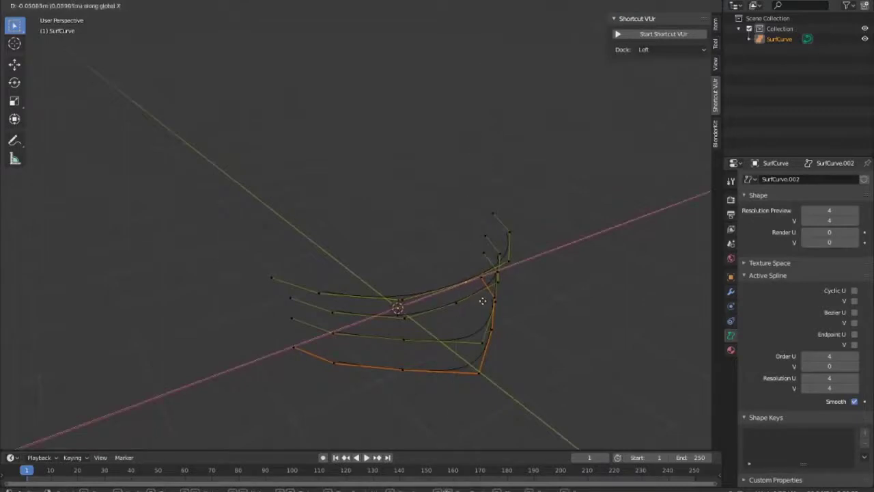
key(y)
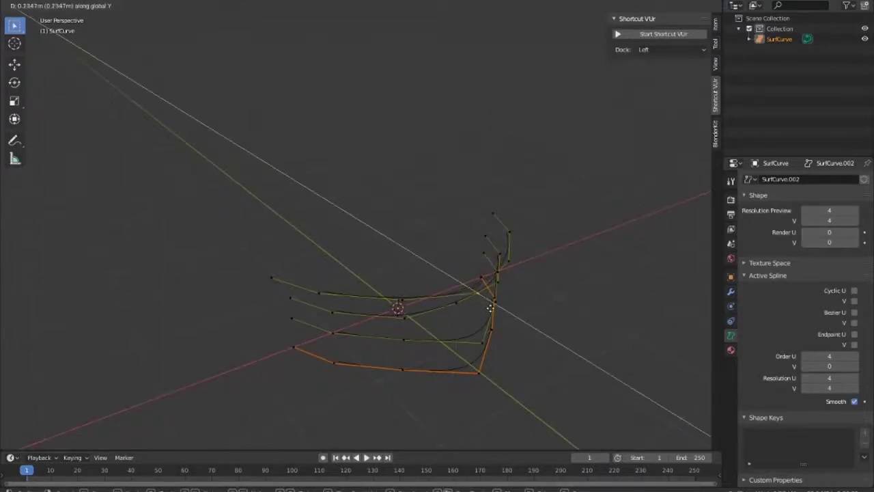
click(490, 308)
Step: Select the upper curve points and raise them higher along Z
mouse_move(446, 326)
middle_down()
mouse_move(371, 294)
mouse_move(396, 299)
mouse_move(385, 301)
middle_up()
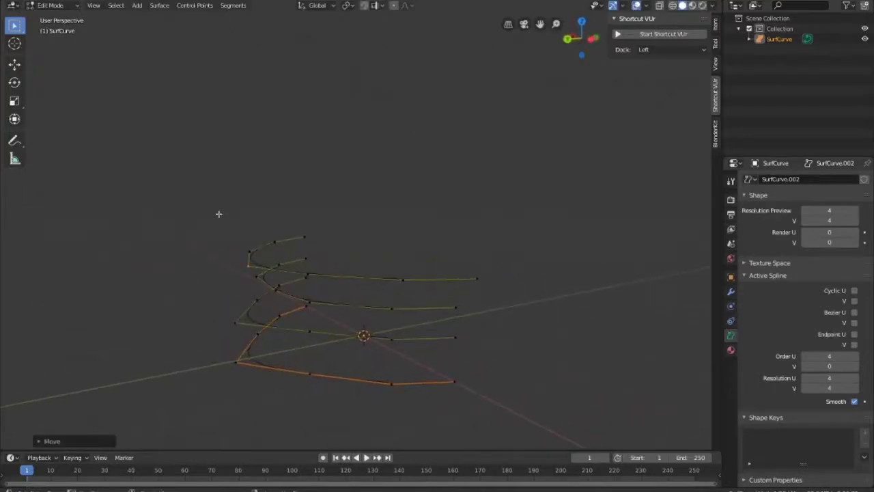
middle_drag(218, 214, 248, 211)
mouse_move(179, 200)
mouse_down()
mouse_move(382, 233)
mouse_move(460, 255)
mouse_up()
middle_drag(460, 255, 452, 291)
key(g)
key(z)
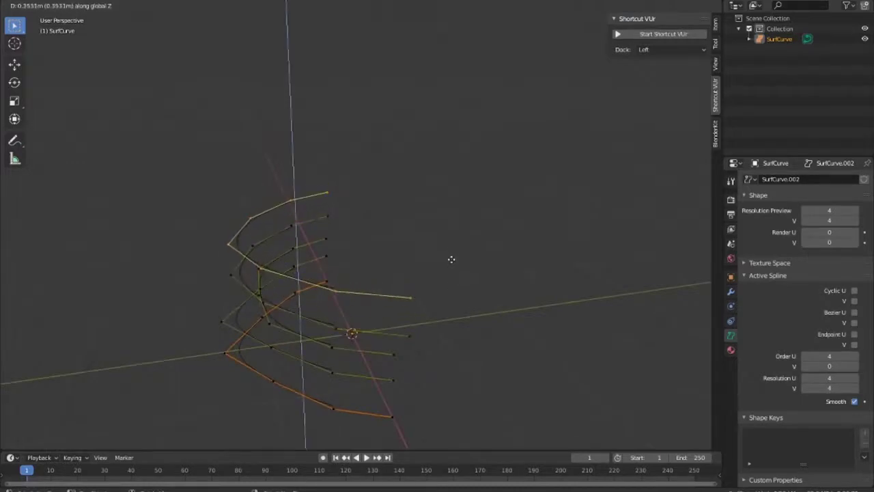
click(451, 259)
middle_drag(407, 252, 431, 239)
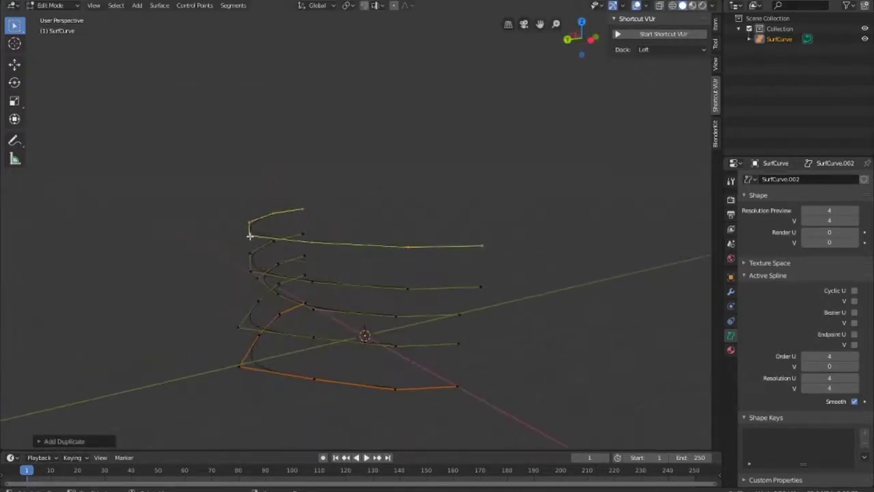
Step: Shift the top row along Y and reselect it
key(g)
key(y)
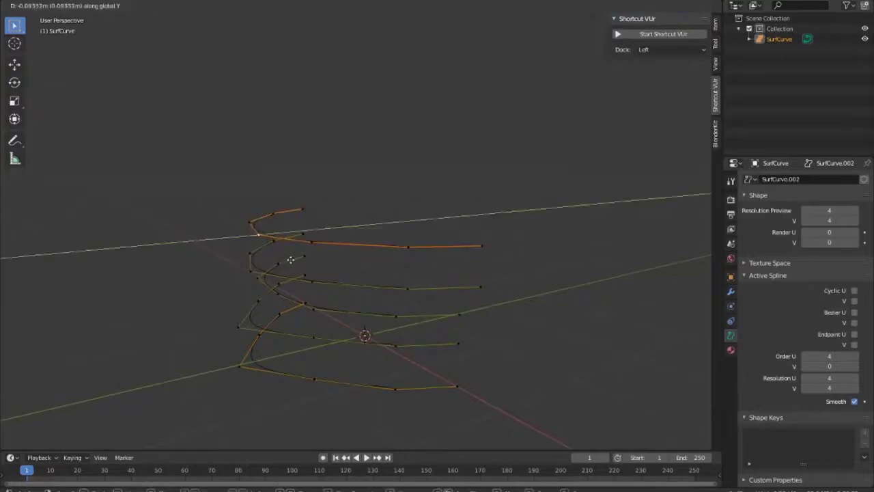
click(299, 258)
mouse_move(314, 274)
middle_down()
mouse_move(343, 304)
mouse_move(288, 273)
middle_up()
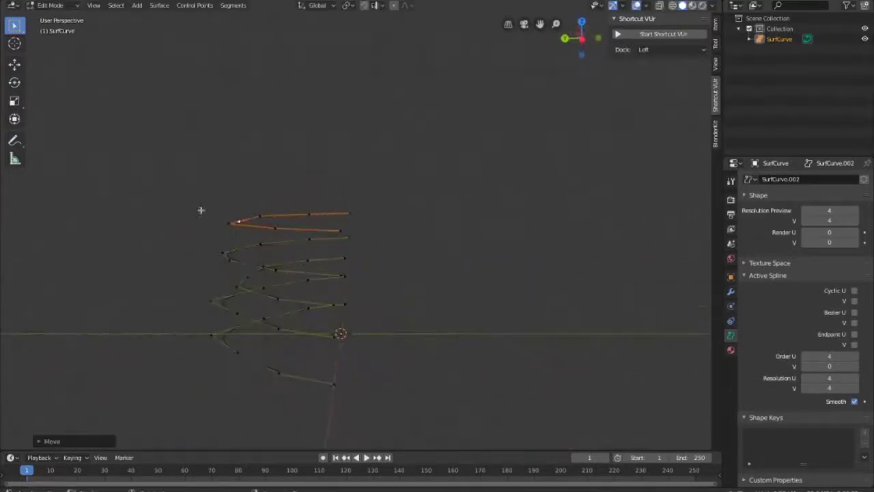
drag(174, 195, 387, 234)
Step: Duplicate the top row once more and place it above the stack
key(shift+d)
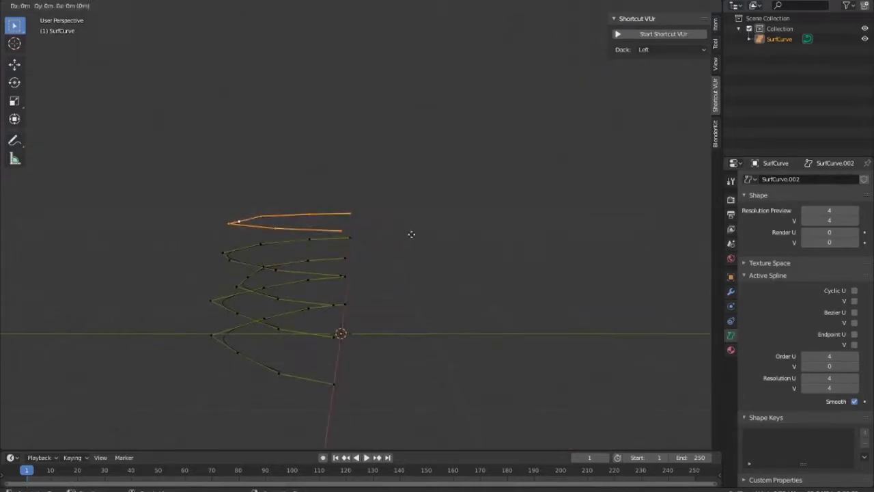
key(z)
click(411, 211)
middle_drag(412, 212, 492, 269)
Step: Scale the top curve down in two passes, then select all the stacked curves
click(529, 262)
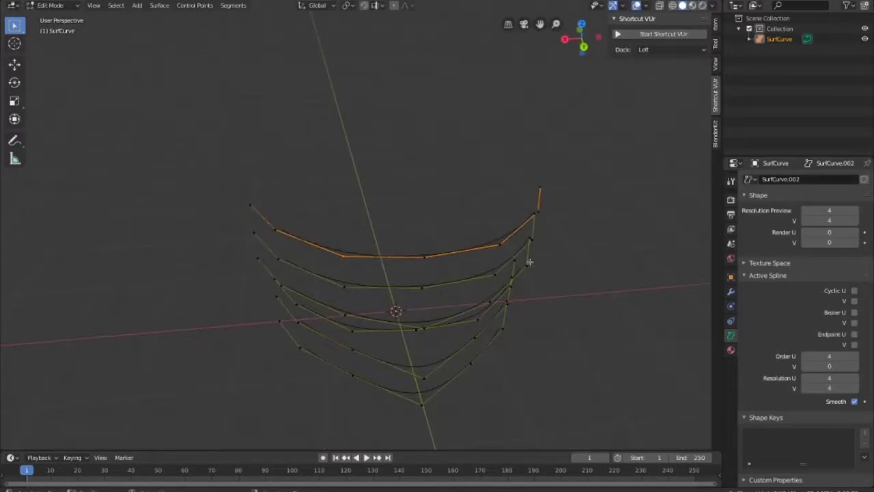
key(s)
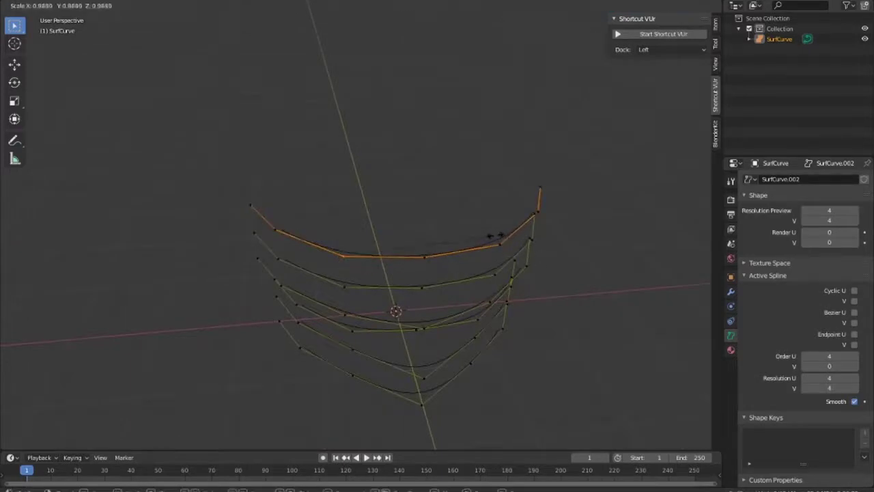
click(494, 239)
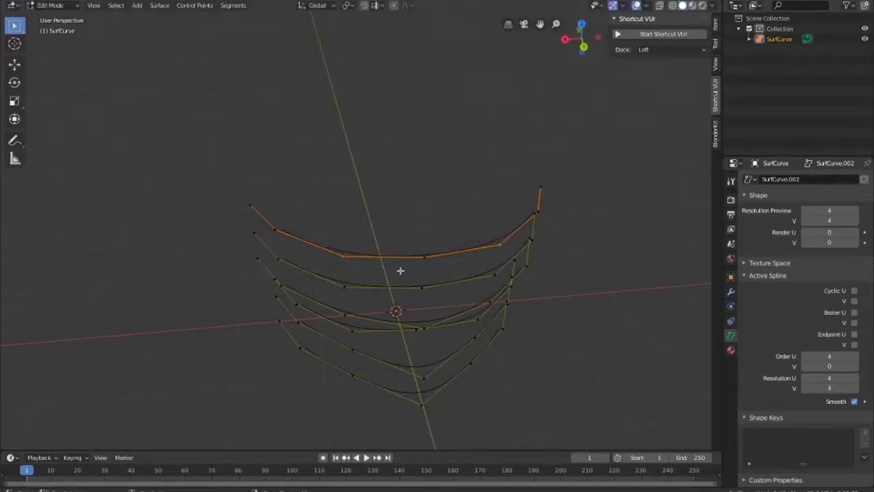
key(s)
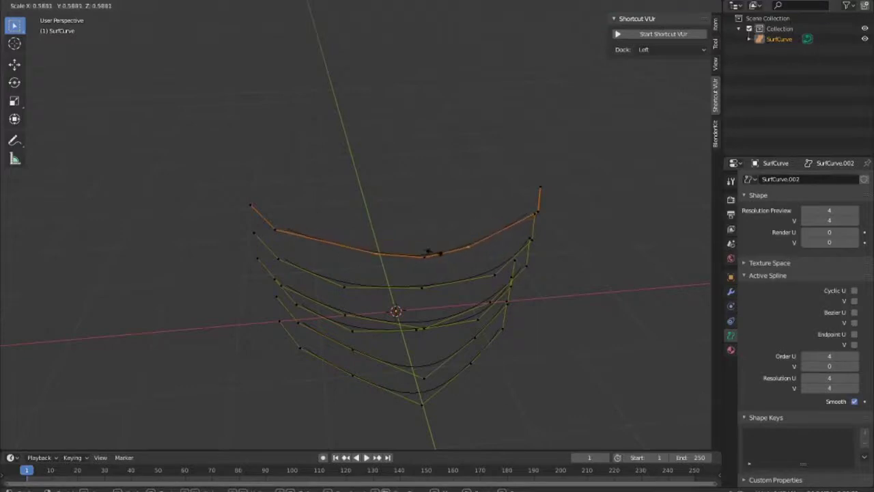
click(428, 251)
mouse_move(441, 283)
middle_down()
mouse_move(376, 273)
mouse_move(390, 256)
mouse_move(424, 246)
middle_up()
key(a)
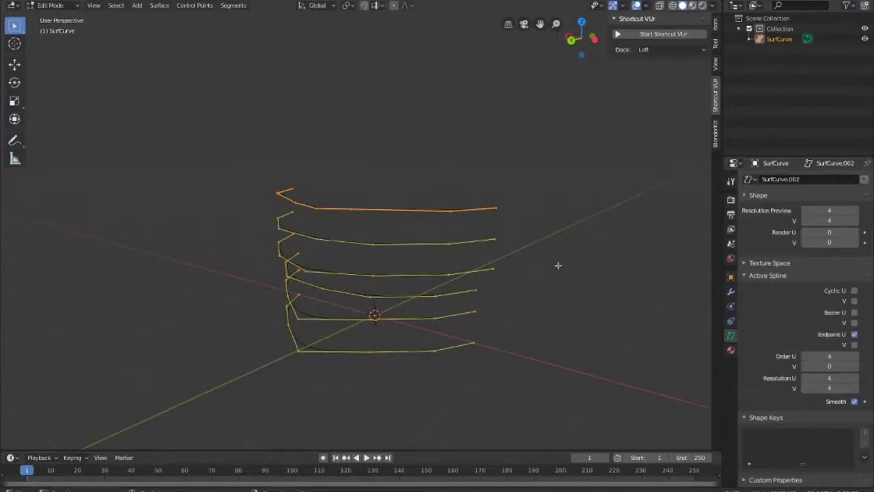
Step: Skin the stacked curves into a single NURBS surface with F
right_click(442, 233)
key(f)
mouse_move(473, 222)
middle_down()
mouse_move(512, 224)
mouse_move(333, 211)
mouse_move(489, 214)
middle_up()
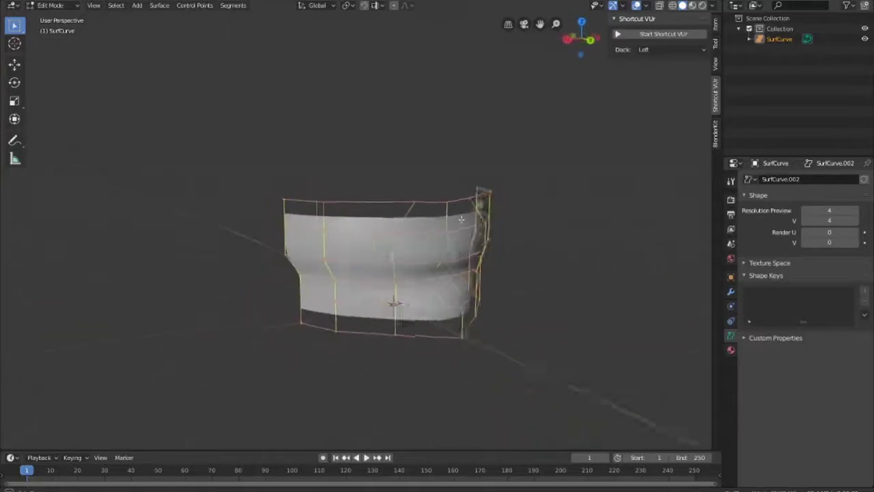
Step: Pull a single control point along Y and then along Z
click(470, 318)
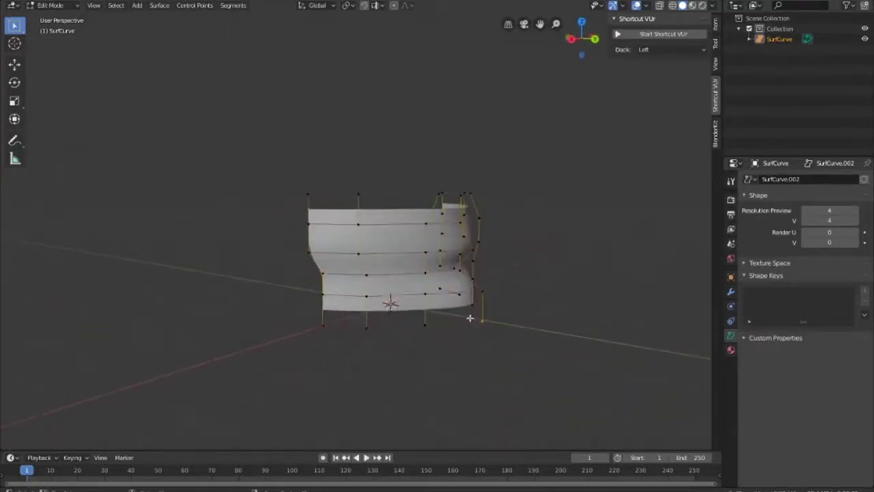
key(g)
key(y)
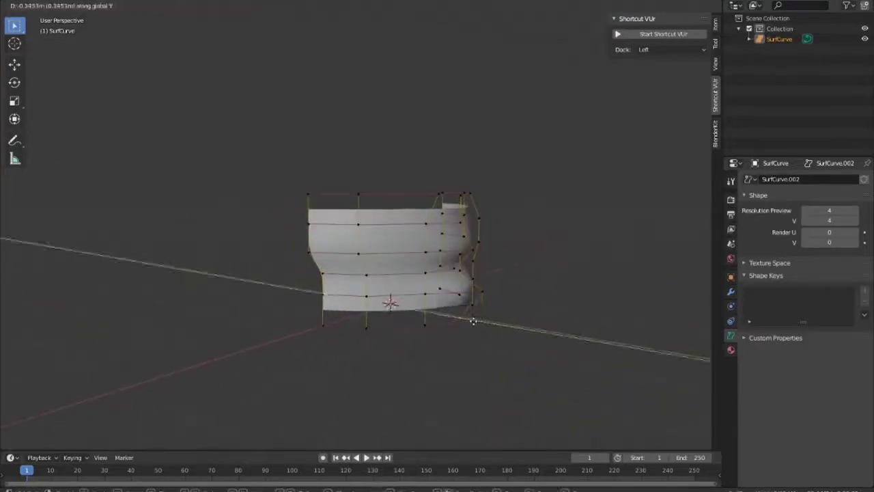
click(473, 321)
mouse_move(478, 317)
middle_down()
mouse_move(334, 318)
mouse_move(287, 298)
middle_up()
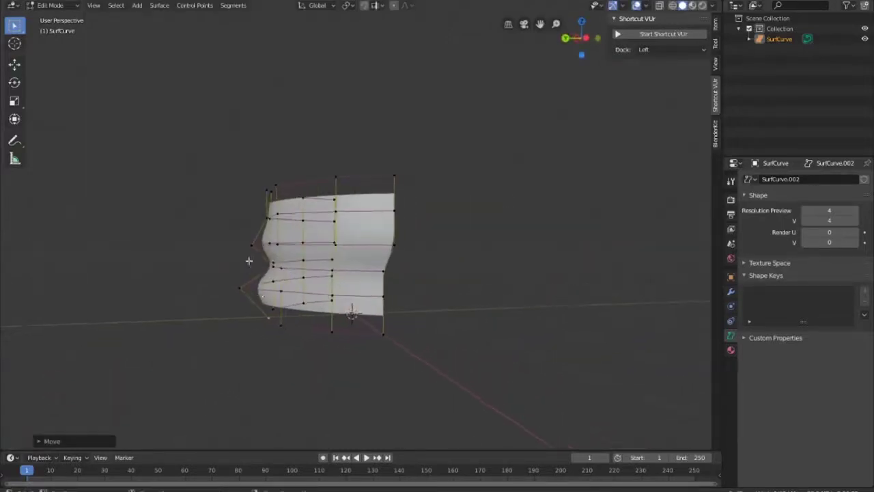
key(g)
key(z)
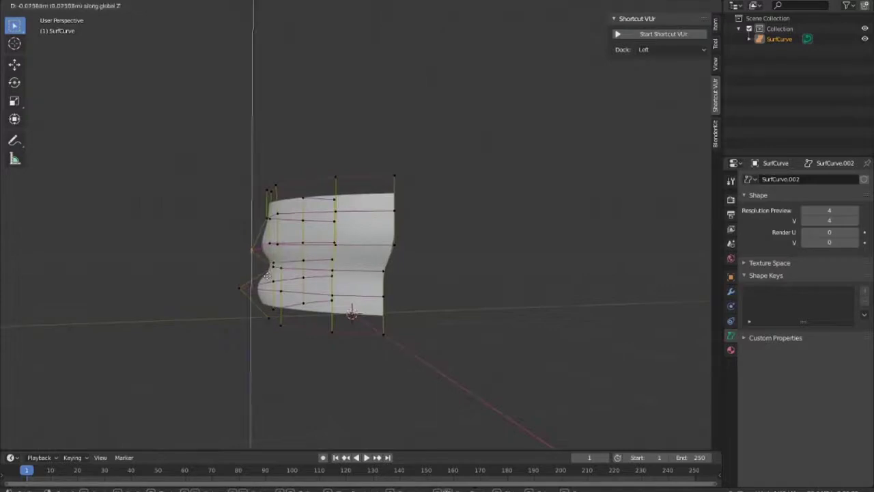
click(267, 276)
middle_drag(281, 251, 309, 262)
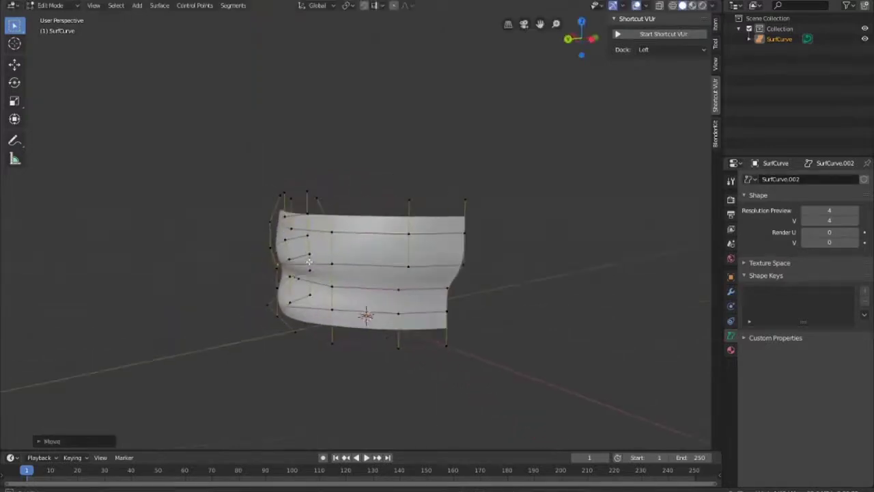
Step: Pull the nose control point forward along Y
key(a)
mouse_move(289, 228)
middle_down()
mouse_move(251, 234)
mouse_move(331, 244)
middle_up()
key(g)
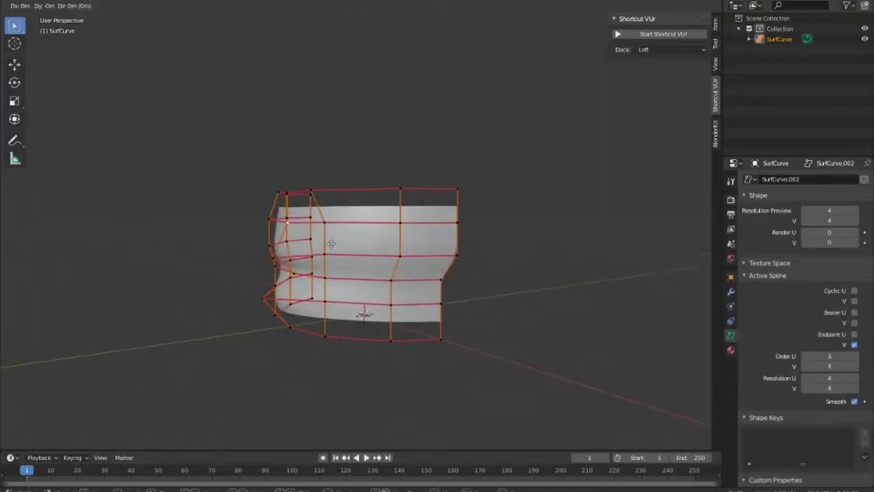
key(y)
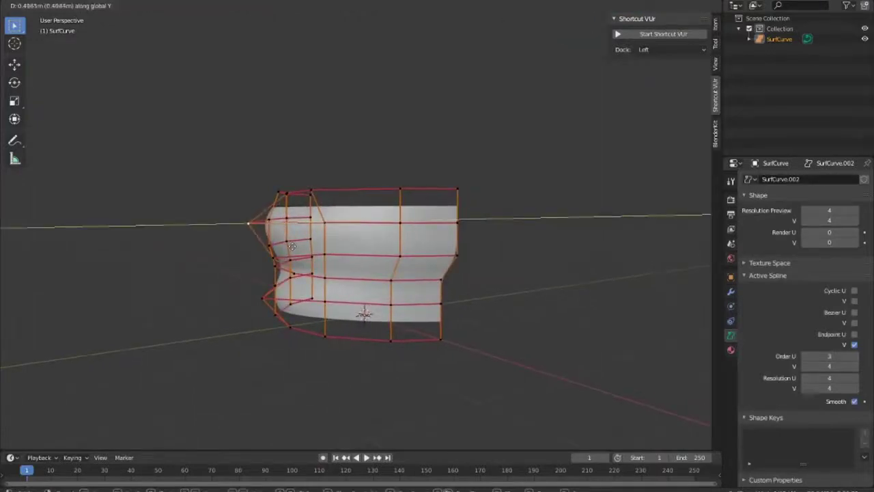
click(287, 248)
mouse_move(287, 248)
middle_down()
mouse_move(440, 256)
mouse_move(350, 276)
middle_up()
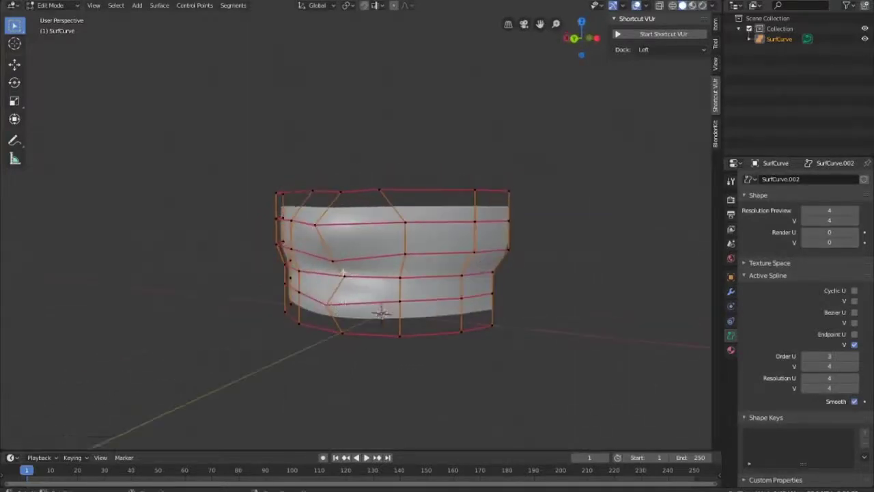
Step: Flatten the lip points by scaling them along Z in three passes
key(s)
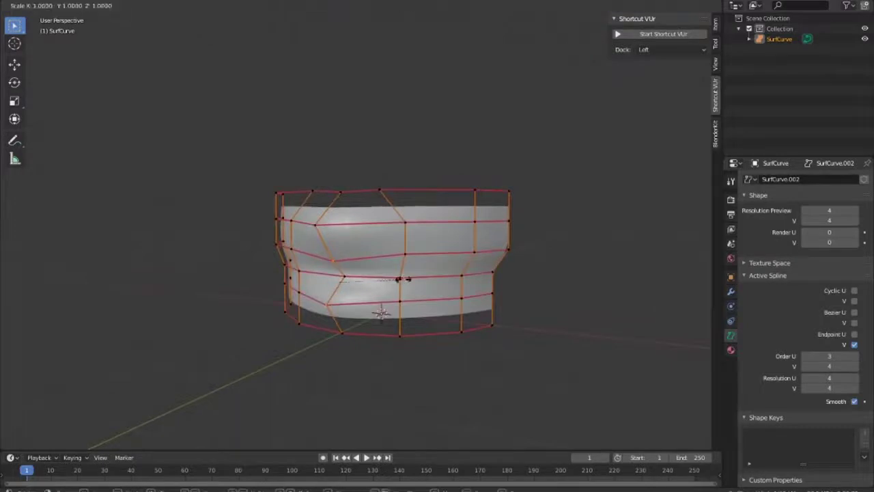
key(z)
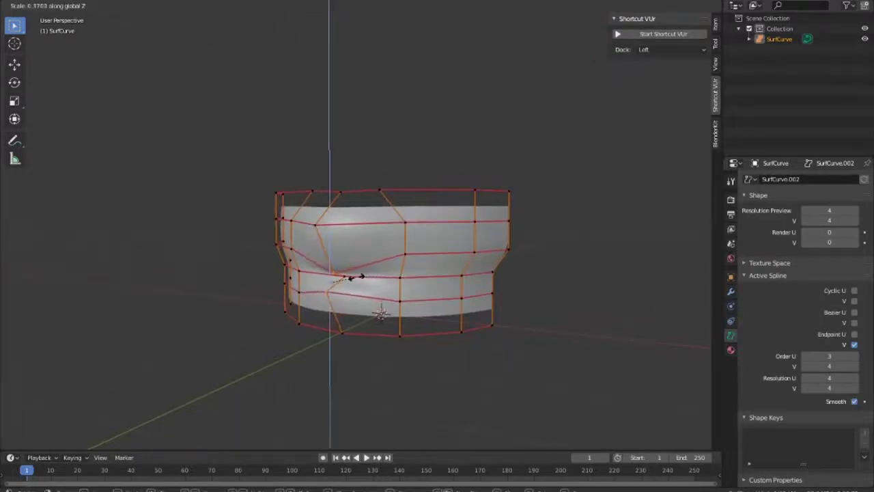
click(355, 277)
middle_drag(355, 277, 463, 282)
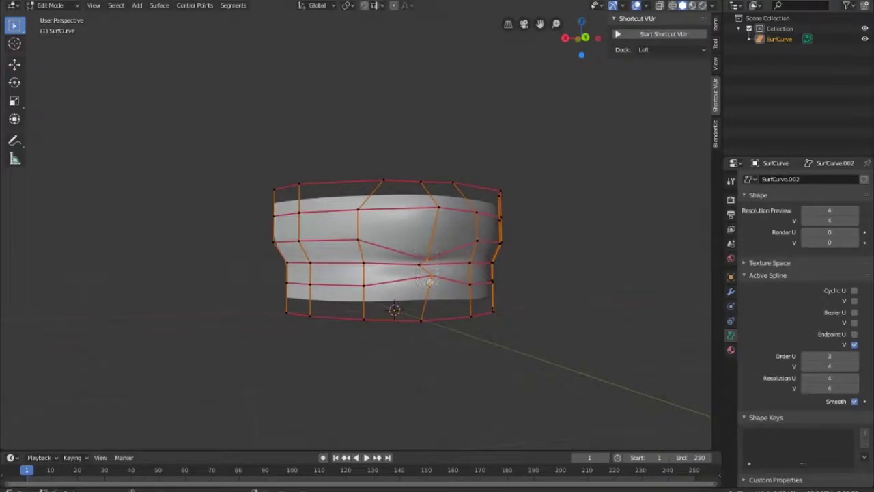
key(s)
key(z)
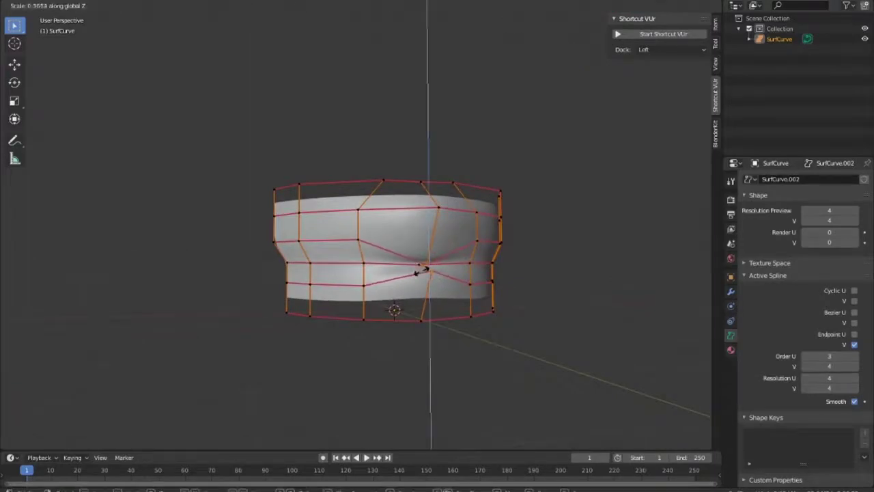
click(418, 272)
middle_drag(417, 301, 403, 328)
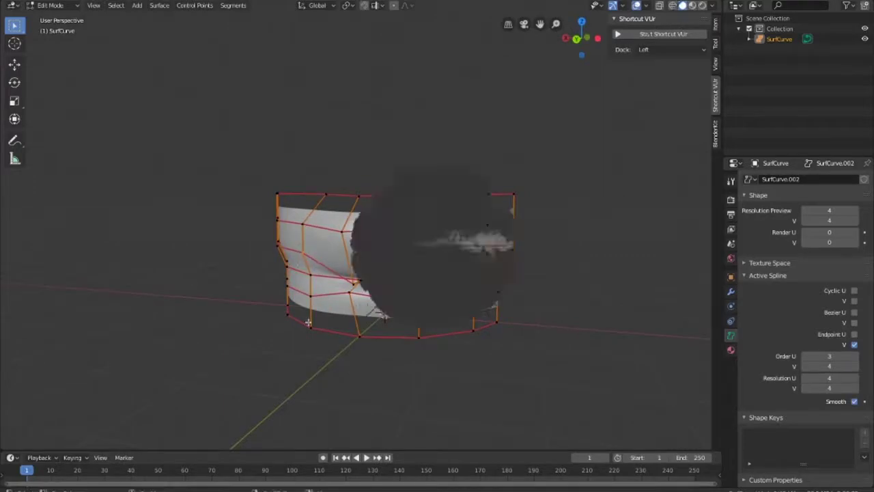
key(s)
key(z)
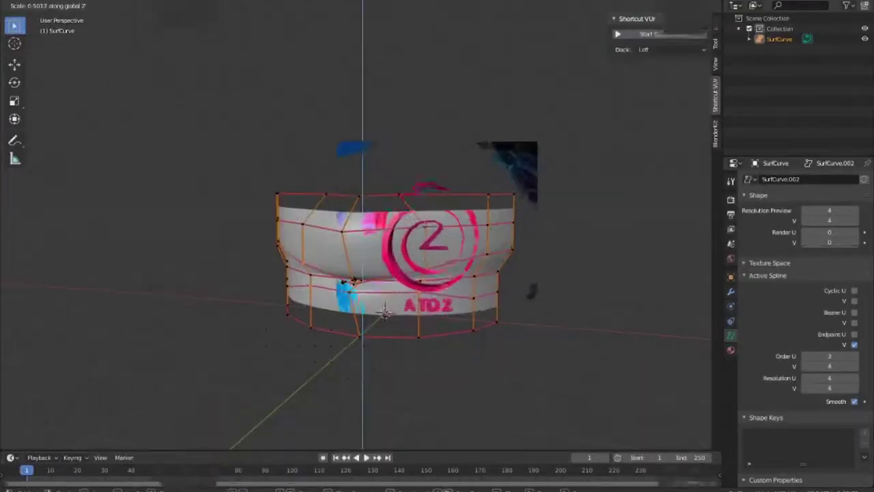
click(384, 313)
mouse_move(385, 313)
middle_down()
mouse_move(472, 279)
mouse_move(455, 269)
mouse_move(426, 292)
mouse_move(433, 303)
mouse_move(423, 356)
mouse_move(455, 351)
mouse_move(412, 355)
mouse_move(503, 335)
mouse_move(410, 330)
mouse_move(484, 310)
middle_up()
Step: Push the left control points along Y to shape the cheek
key(Tab)
key(Tab)
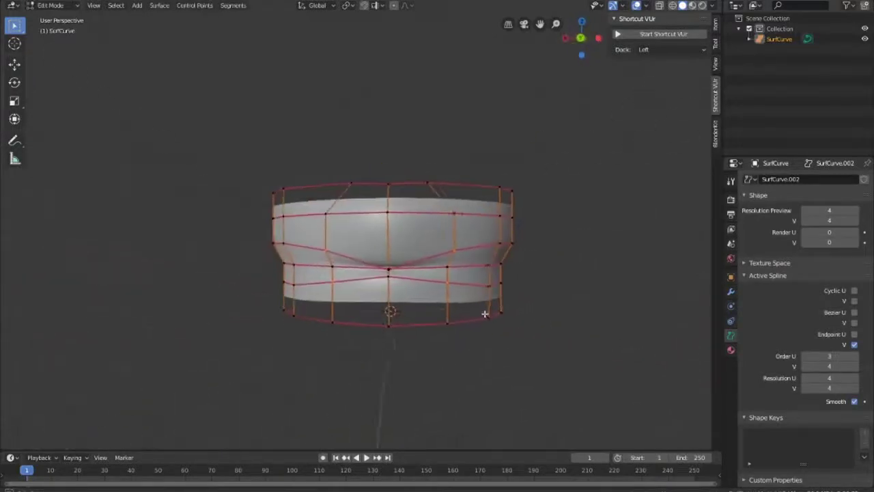
middle_drag(387, 206, 341, 253)
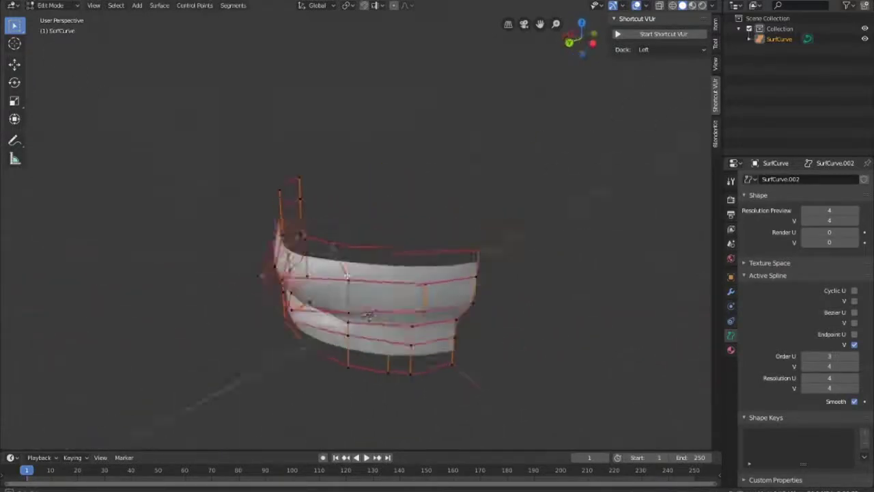
key(g)
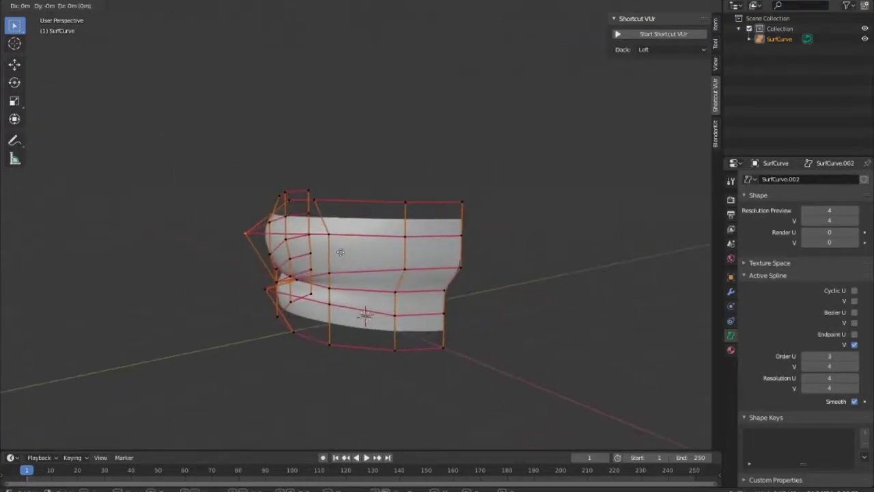
key(y)
click(328, 257)
mouse_move(328, 256)
middle_down()
mouse_move(444, 239)
mouse_move(396, 259)
middle_up()
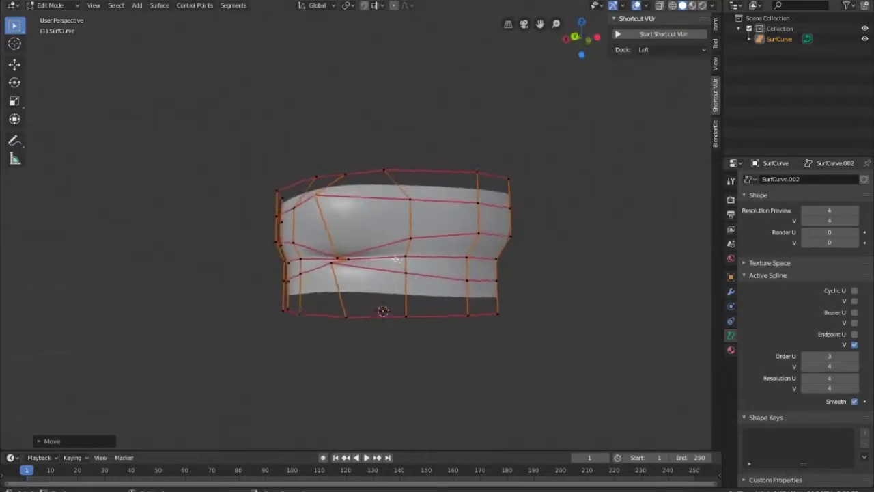
middle_drag(378, 209, 366, 223)
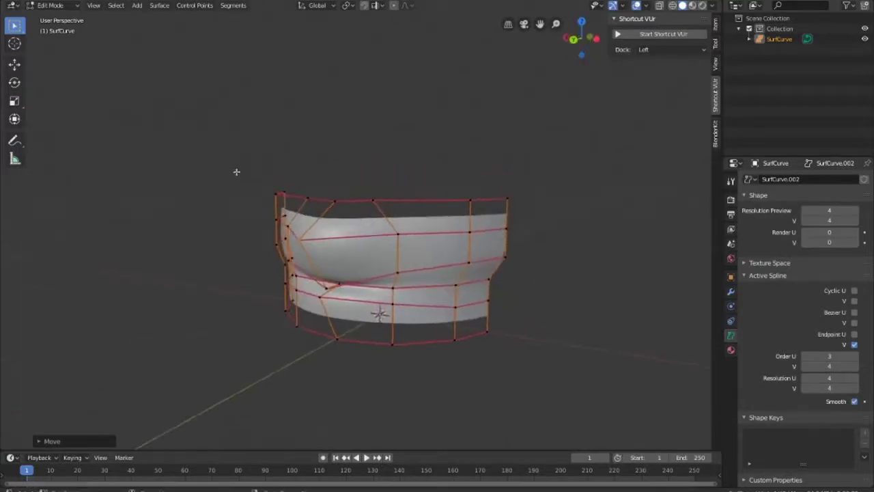
Step: Subdivide the surface's control grid twice
right_click(303, 216)
click(298, 214)
mouse_move(328, 232)
middle_down()
mouse_move(424, 228)
mouse_move(507, 302)
mouse_move(498, 298)
mouse_move(530, 289)
mouse_move(549, 297)
mouse_move(534, 306)
middle_up()
right_click(429, 228)
click(399, 225)
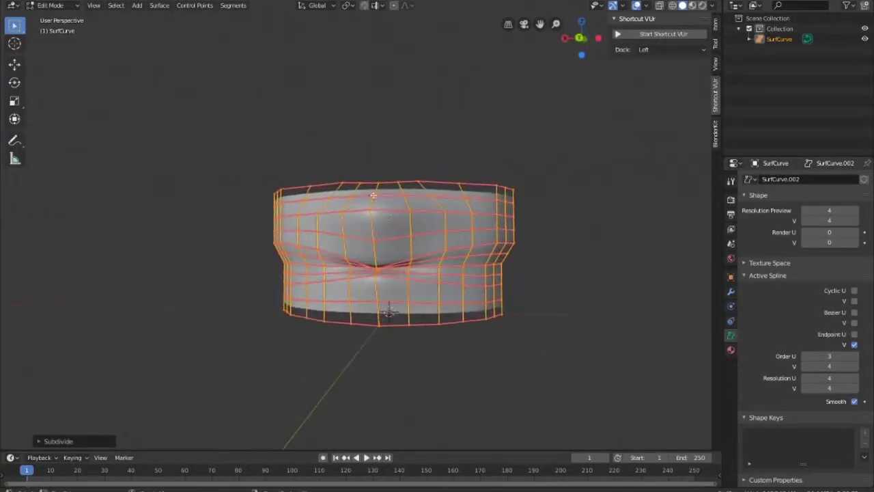
Step: Deselect all control points, then shift the chosen points along the Y axis
key(alt+a)
middle_drag(371, 198, 380, 275)
key(g)
key(y)
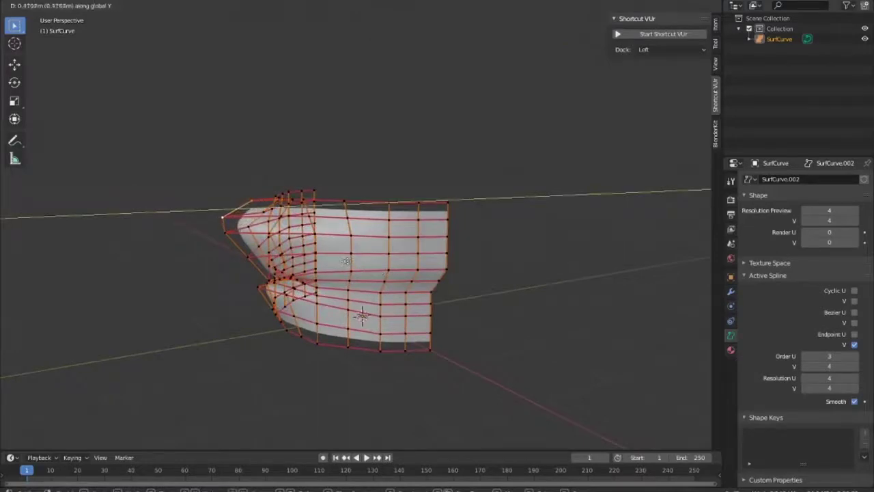
click(346, 260)
mouse_move(346, 260)
middle_down()
mouse_move(499, 254)
mouse_move(480, 205)
mouse_move(383, 364)
mouse_move(414, 338)
mouse_move(465, 351)
mouse_move(374, 341)
middle_up()
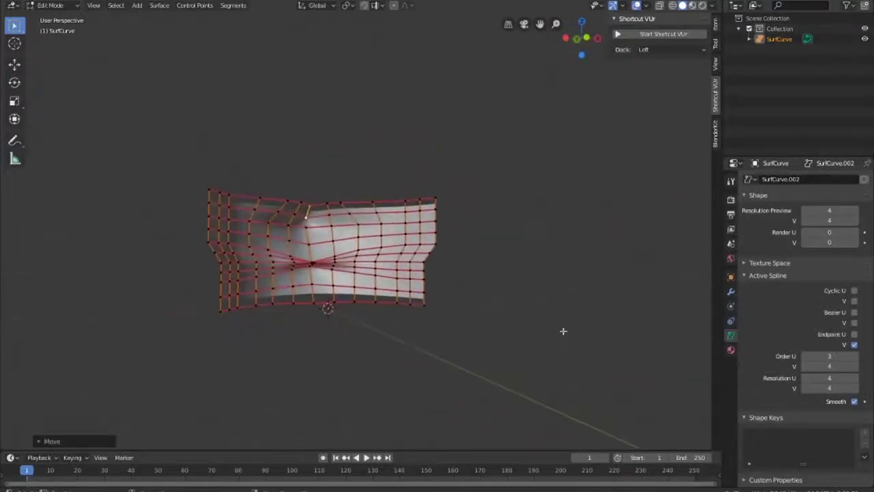
Step: Box-select a group of control points and move them along the Z axis
drag(564, 332, 98, 302)
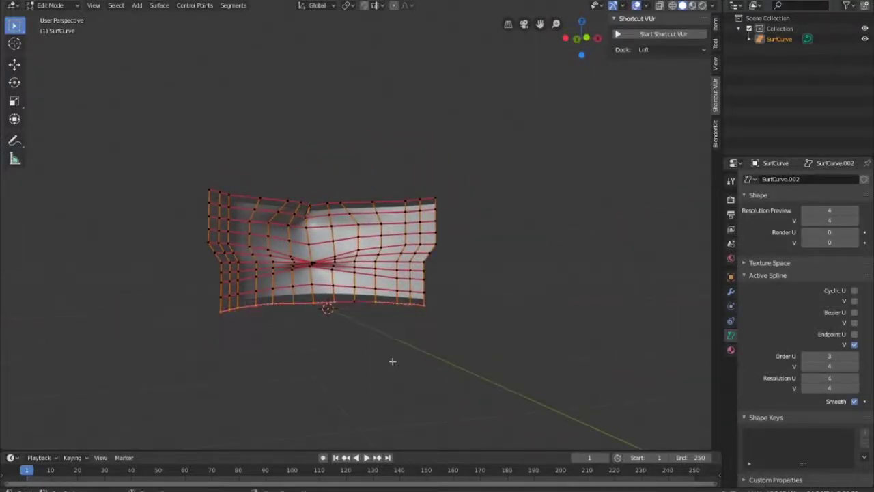
middle_drag(392, 361, 512, 359)
key(g)
key(z)
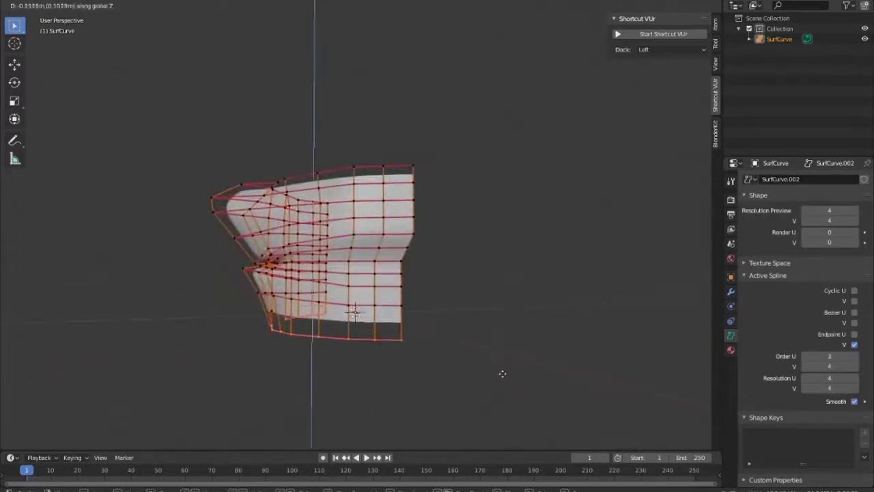
click(502, 376)
middle_drag(494, 364, 570, 359)
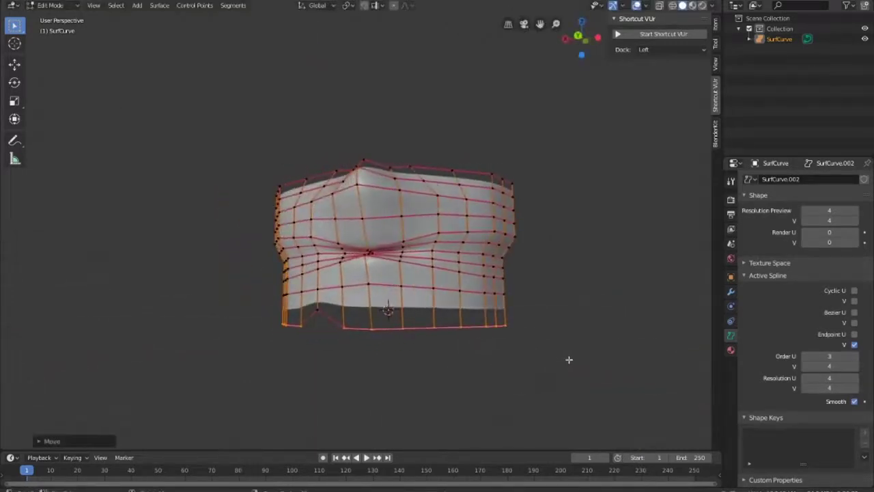
Step: Lower the bottom row of control points and extrude a new row below it
drag(424, 356, 263, 302)
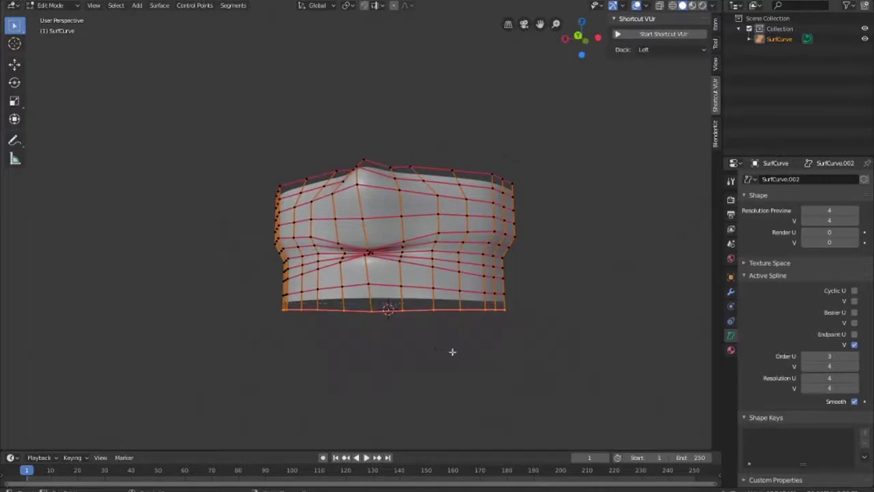
key(g)
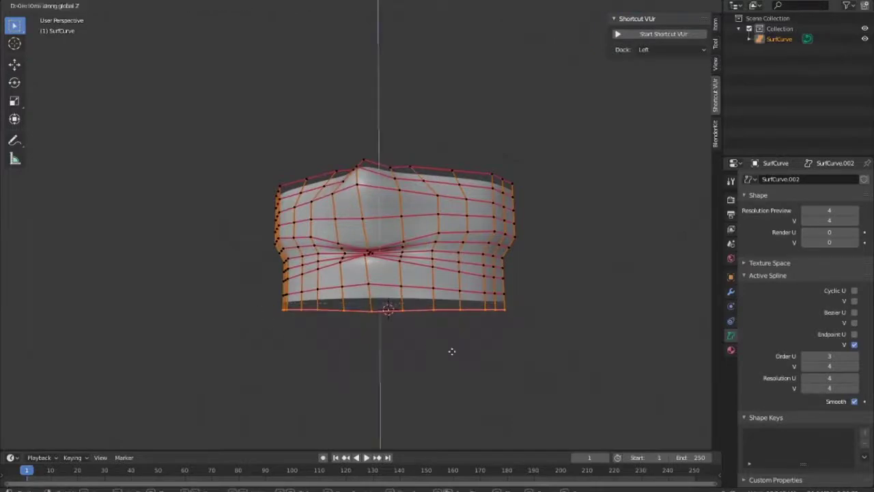
click(455, 366)
key(g)
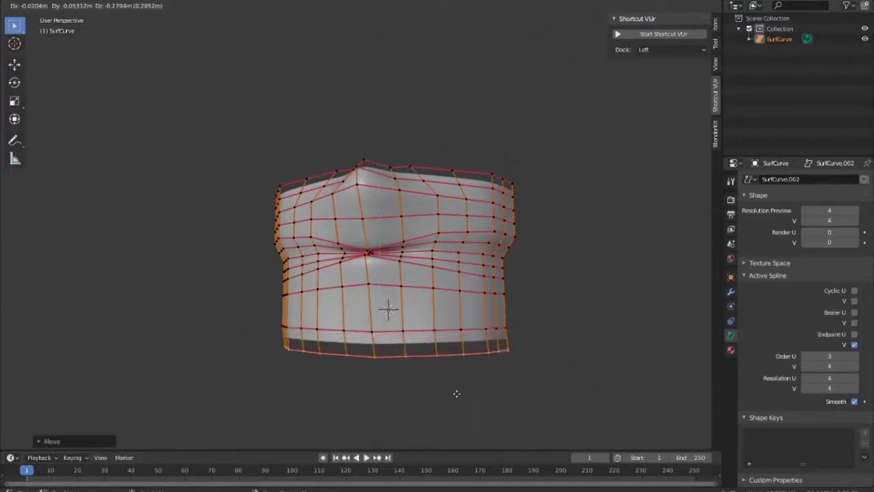
click(456, 389)
key(e)
mouse_move(456, 388)
middle_down()
mouse_move(277, 396)
mouse_move(463, 389)
mouse_move(532, 402)
middle_up()
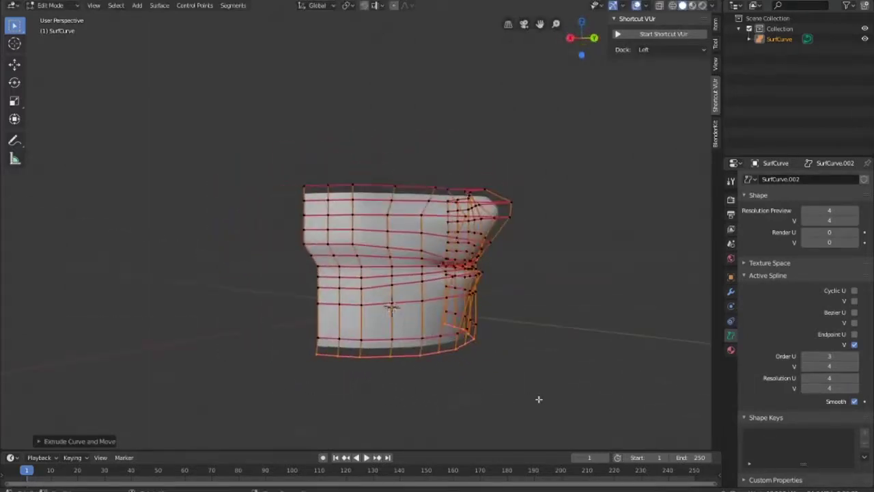
Step: Flatten the new bottom row with S, Shift+Y, 0, then return to Object Mode
key(s)
key(shift+y)
key(0)
click(516, 385)
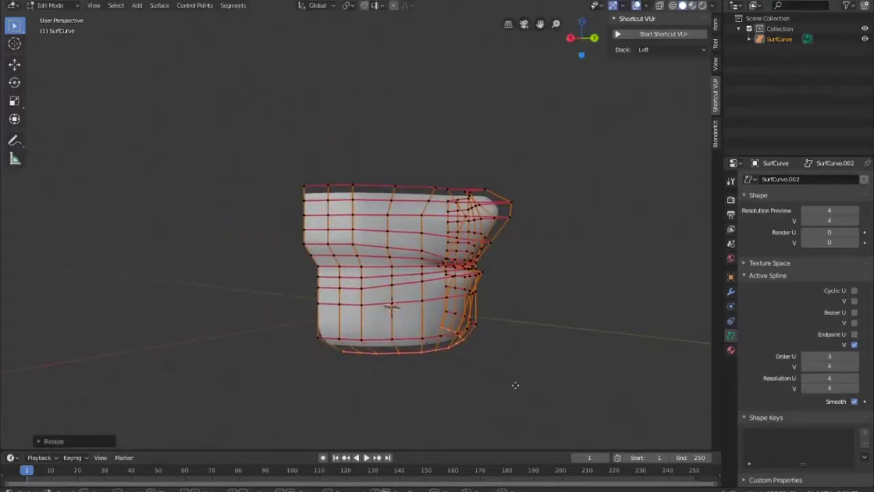
middle_drag(519, 384, 396, 383)
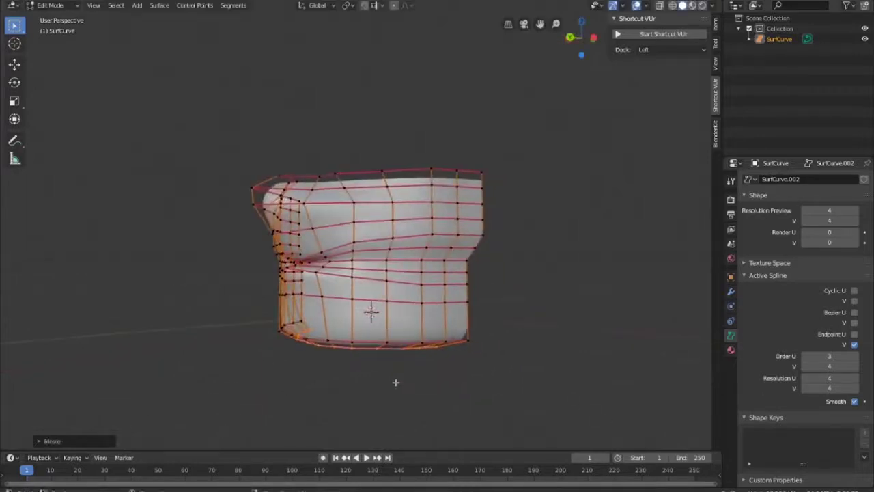
key(Tab)
mouse_move(449, 406)
middle_down()
mouse_move(542, 396)
mouse_move(429, 416)
mouse_move(351, 253)
middle_up()
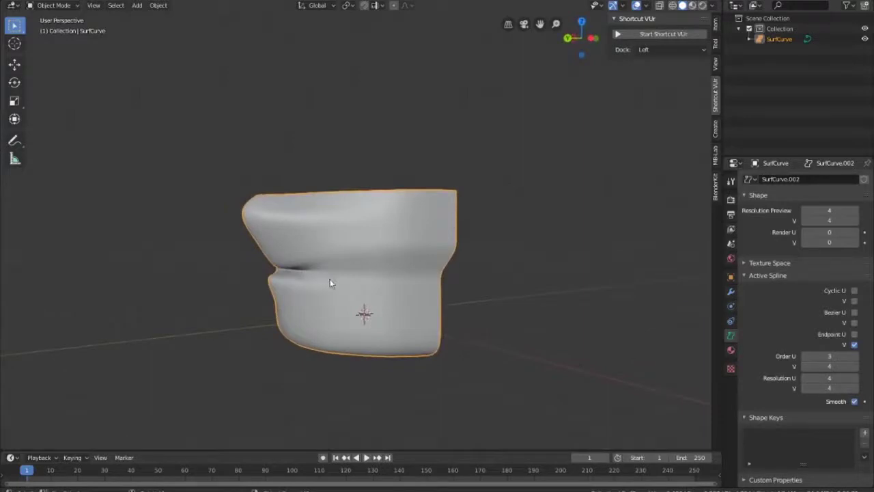
Step: In Edit Mode, select the top row of control points and extrude a new row upward
key(Tab)
middle_drag(330, 282, 305, 291)
drag(380, 198, 408, 191)
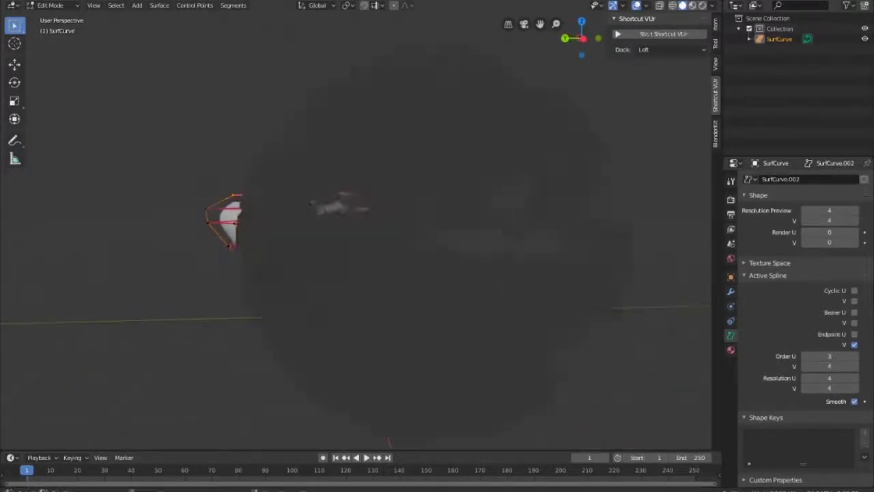
key(g)
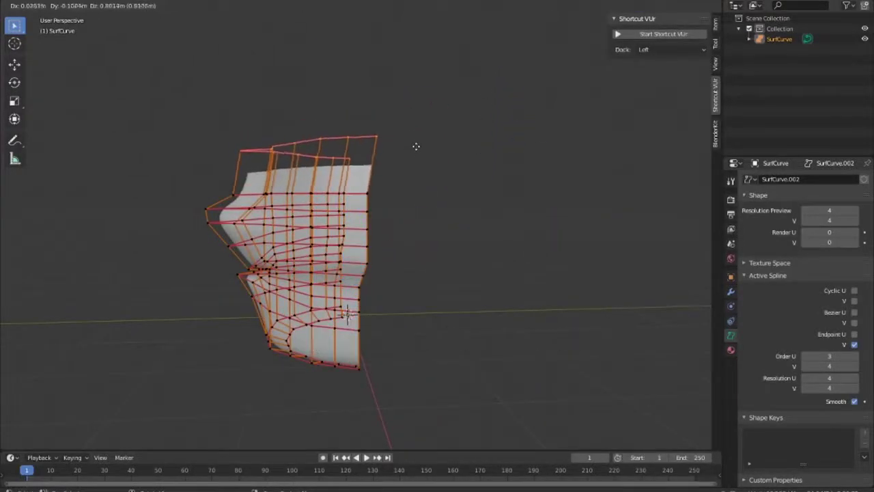
click(420, 129)
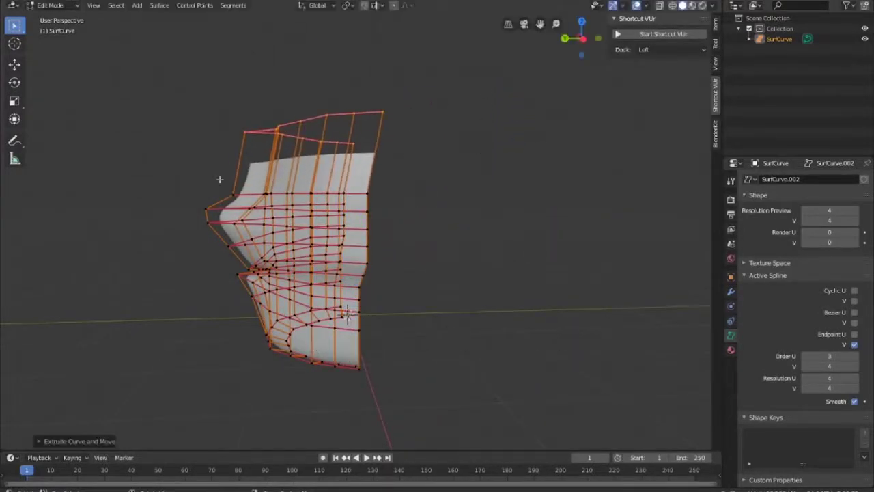
Step: Raise the new top row higher, then extrude another row above it
key(g)
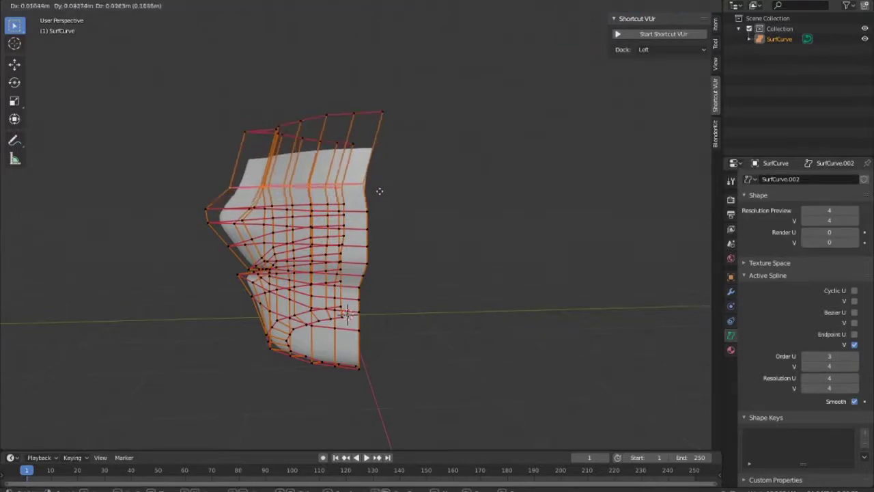
click(377, 175)
mouse_move(377, 174)
middle_down()
mouse_move(579, 179)
mouse_move(527, 237)
mouse_move(455, 247)
mouse_move(462, 234)
mouse_move(450, 239)
middle_up()
drag(483, 147, 483, 148)
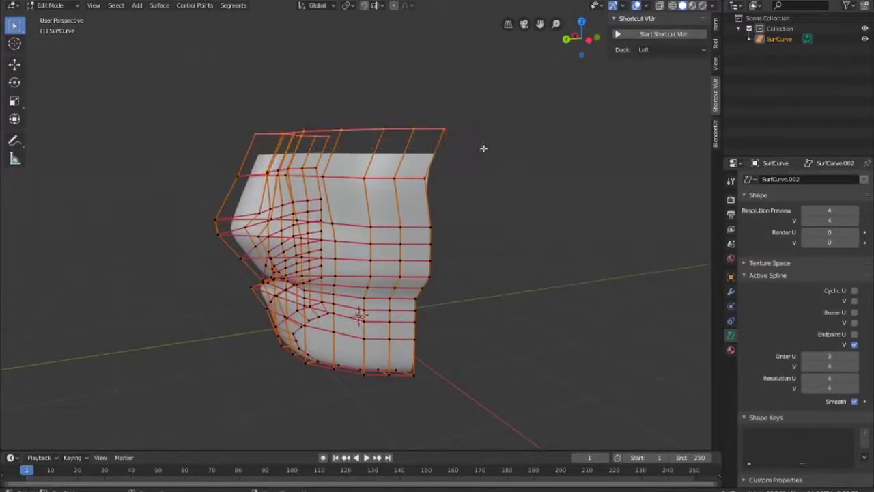
key(g)
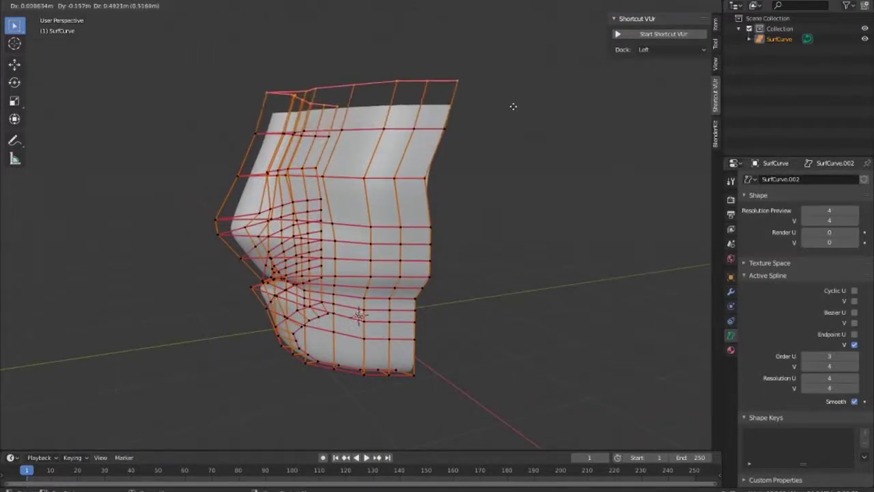
click(513, 112)
Step: Widen the top row by scaling it up and reposition it
middle_drag(497, 170, 591, 164)
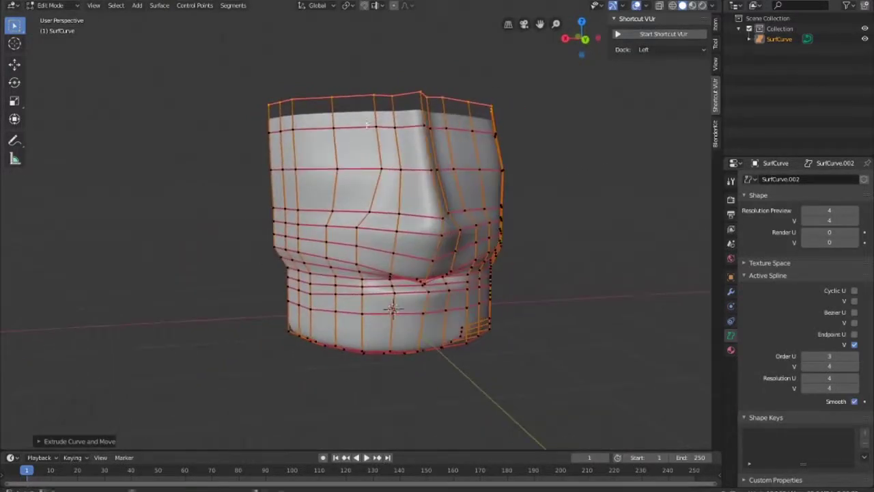
mouse_move(446, 127)
middle_down()
mouse_move(439, 178)
mouse_move(419, 196)
mouse_move(595, 198)
mouse_move(586, 178)
mouse_move(551, 175)
mouse_move(539, 179)
mouse_move(540, 203)
mouse_move(544, 173)
mouse_move(576, 177)
mouse_move(523, 203)
mouse_move(476, 210)
middle_up()
key(s)
click(464, 182)
key(g)
click(443, 193)
Step: Extrude two more rows of control points upward from the top edge
middle_drag(327, 157, 350, 168)
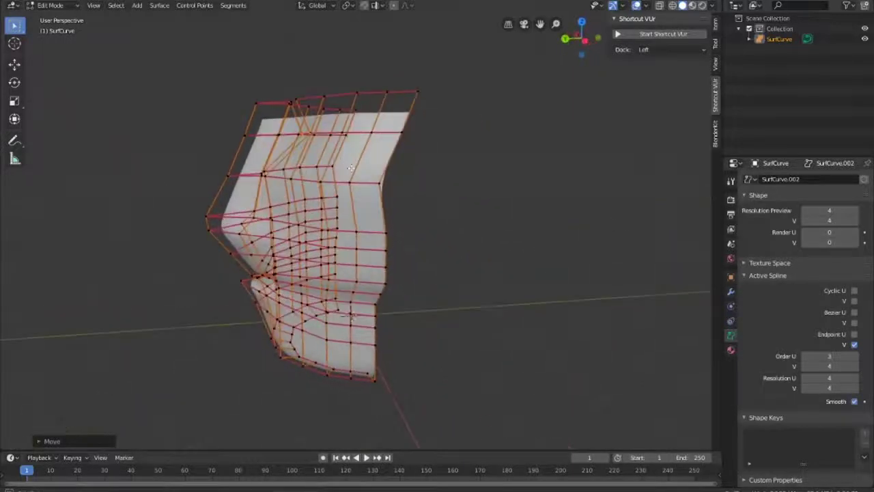
drag(165, 69, 500, 111)
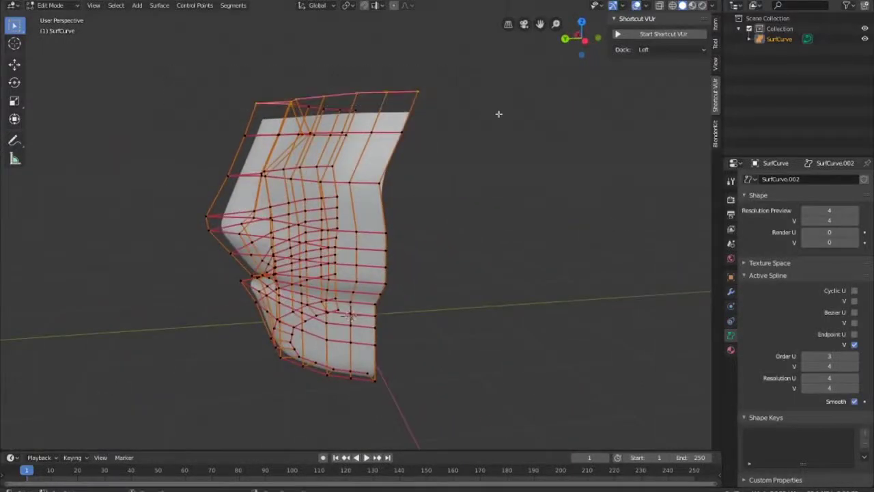
key(g)
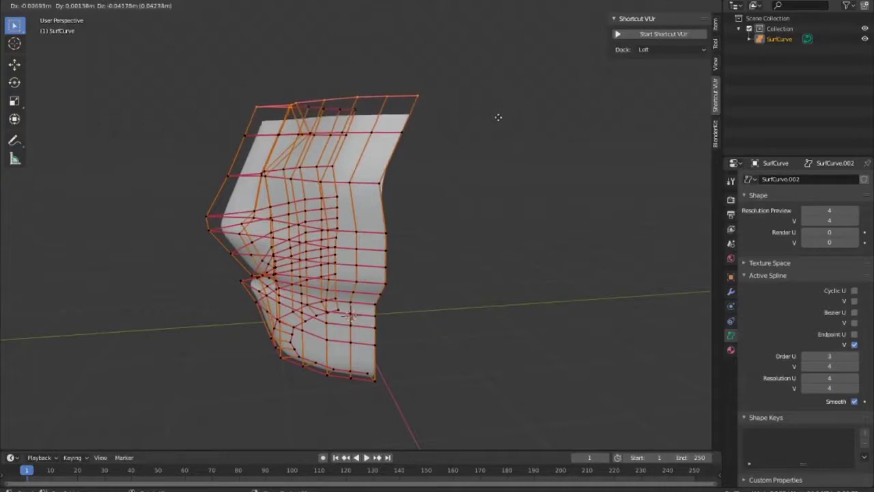
click(498, 117)
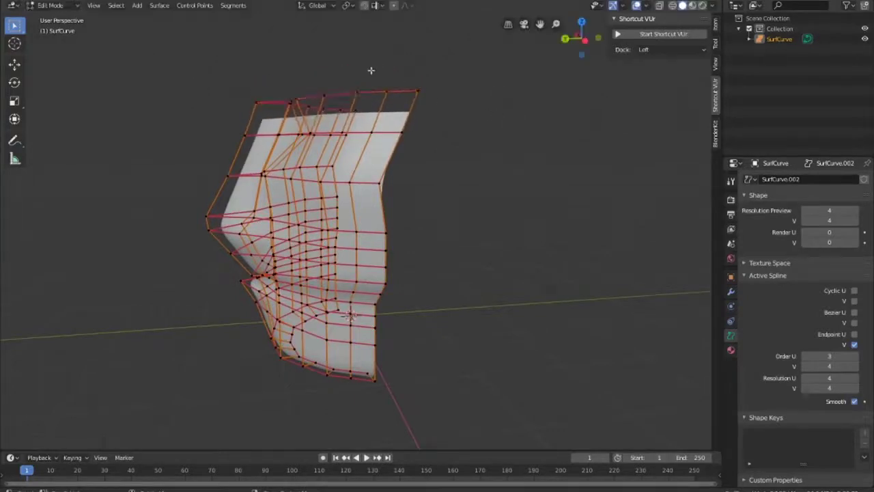
drag(194, 84, 438, 117)
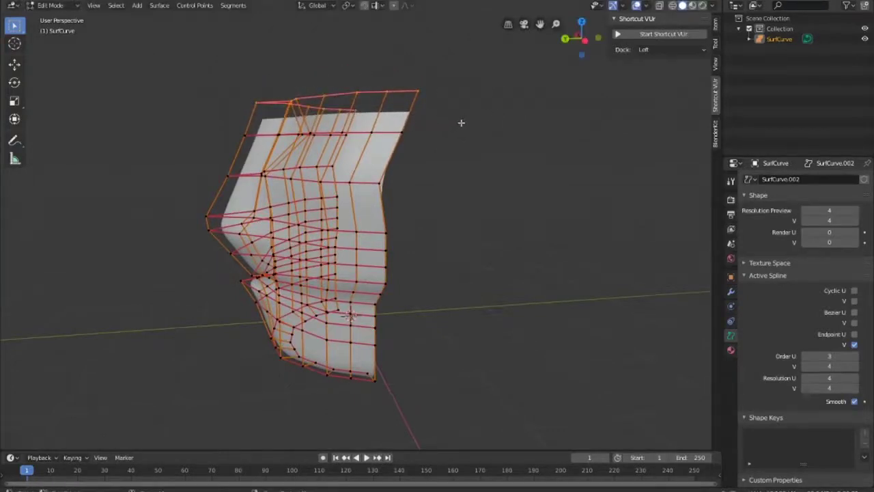
key(g)
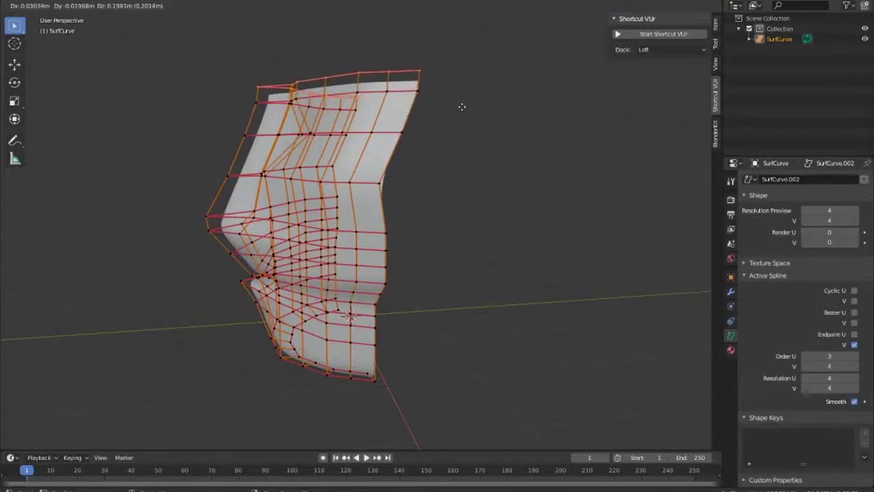
click(463, 107)
Step: Move selected control points along the Y axis to push the nose ridge forward
middle_drag(451, 143, 456, 194)
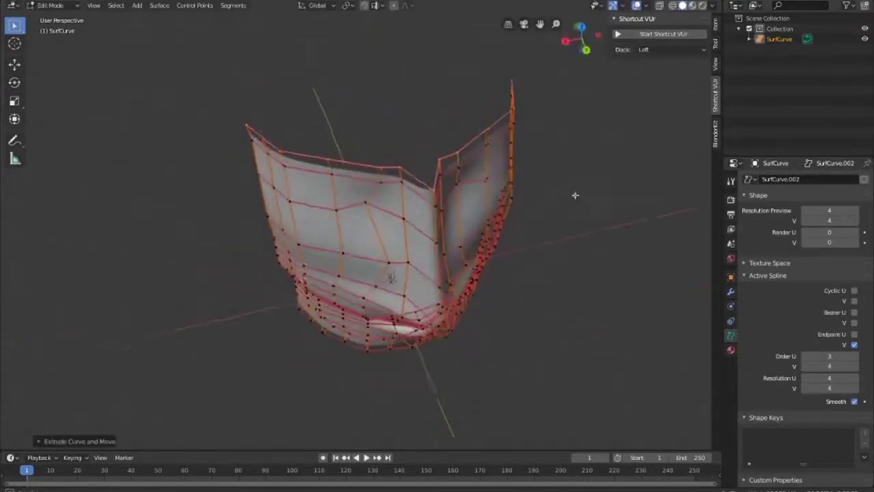
key(g)
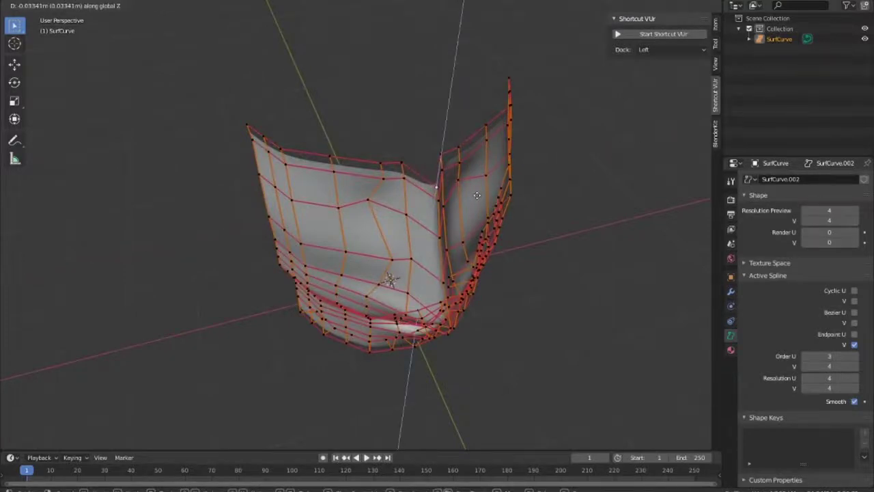
click(471, 162)
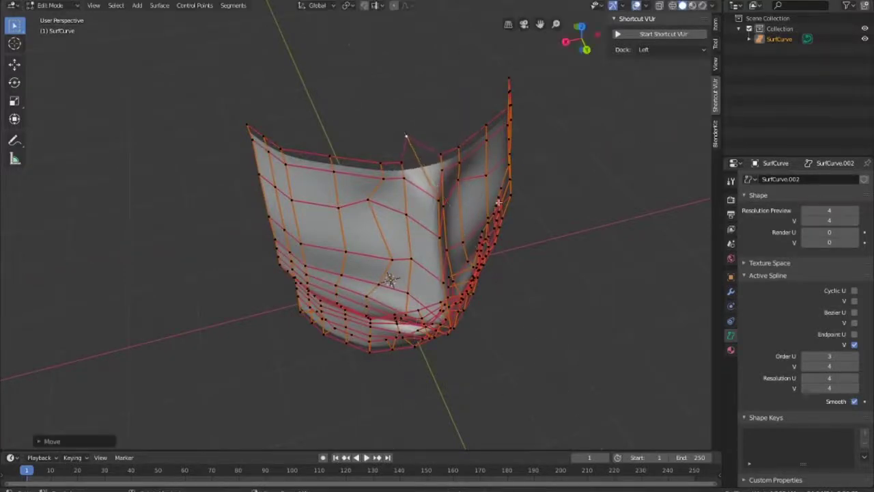
mouse_move(471, 162)
middle_down()
mouse_move(553, 181)
mouse_move(468, 207)
mouse_move(442, 201)
middle_up()
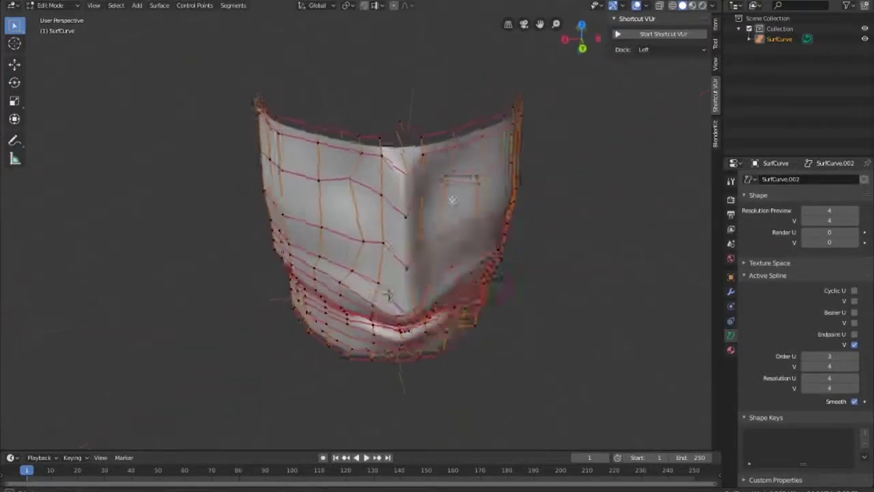
key(g)
key(y)
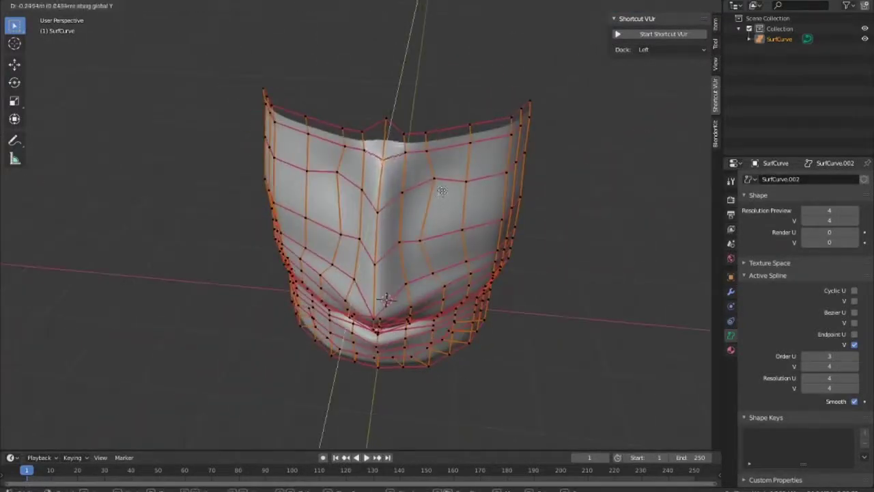
click(440, 186)
mouse_move(458, 203)
middle_down()
mouse_move(562, 185)
mouse_move(503, 138)
middle_up()
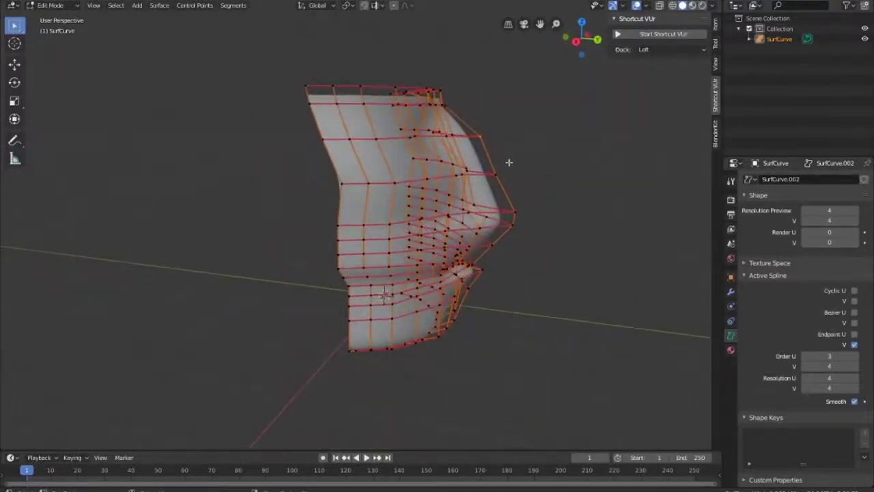
Step: Shift the selected control points along Y twice, then orbit to check the nose and forehead
key(g)
key(y)
click(495, 158)
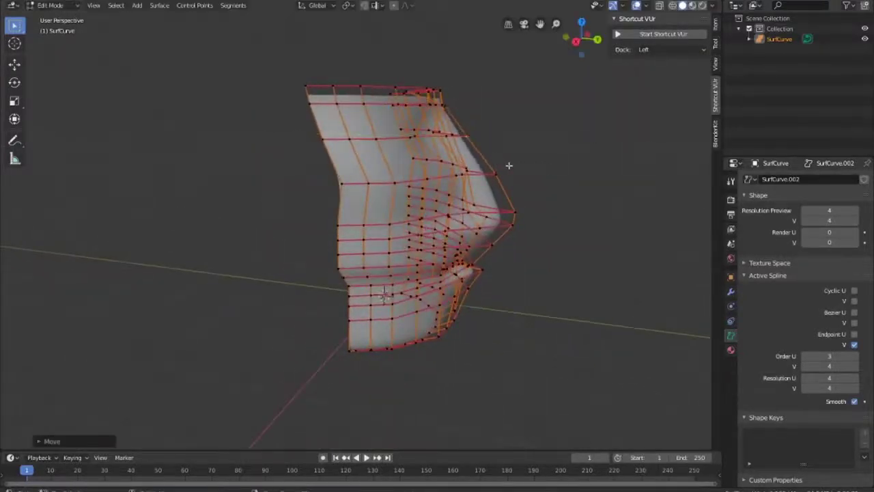
key(g)
key(y)
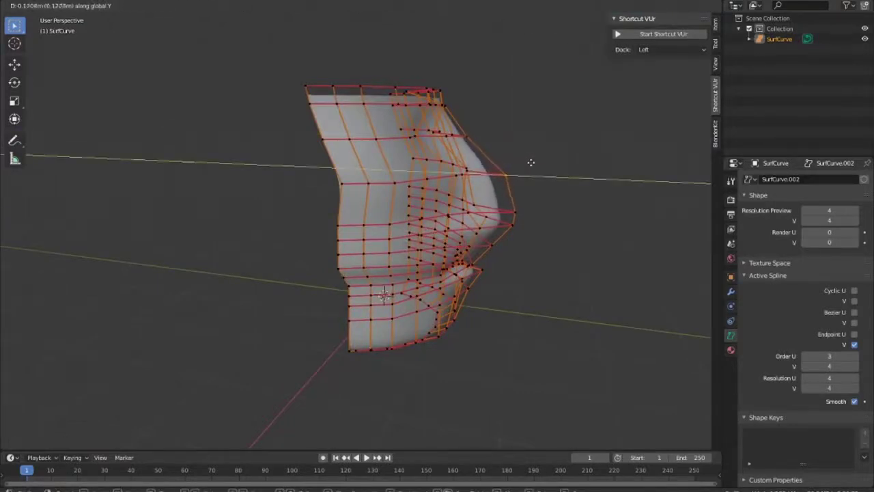
click(580, 132)
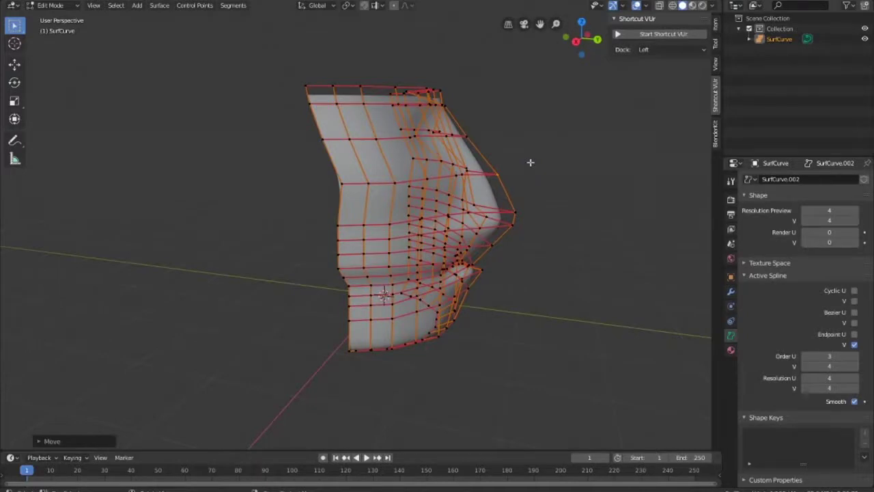
mouse_move(527, 187)
middle_down()
mouse_move(504, 250)
mouse_move(519, 234)
mouse_move(464, 236)
mouse_move(485, 219)
mouse_move(506, 226)
mouse_move(458, 253)
mouse_move(560, 312)
mouse_move(613, 301)
mouse_move(569, 273)
mouse_move(390, 313)
mouse_move(480, 335)
mouse_move(571, 332)
middle_up()
Step: Press Tab to leave Edit Mode and show the SurfCurve mask as a smooth surface
key(Tab)
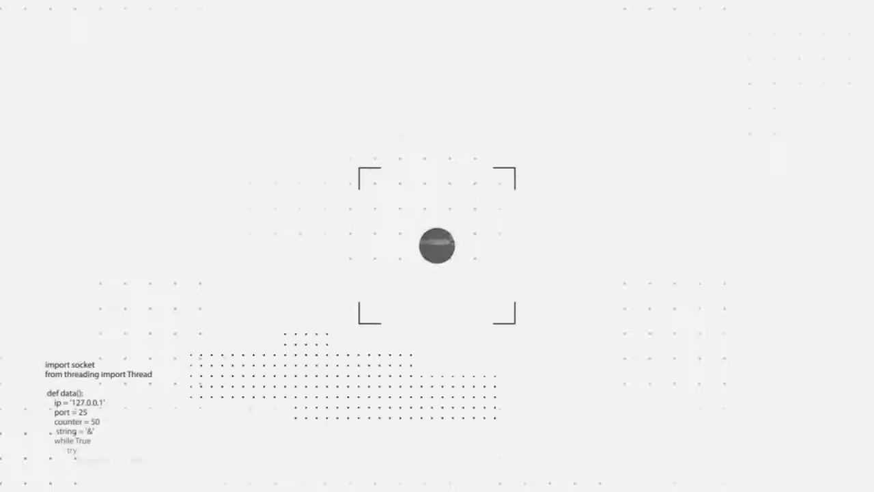